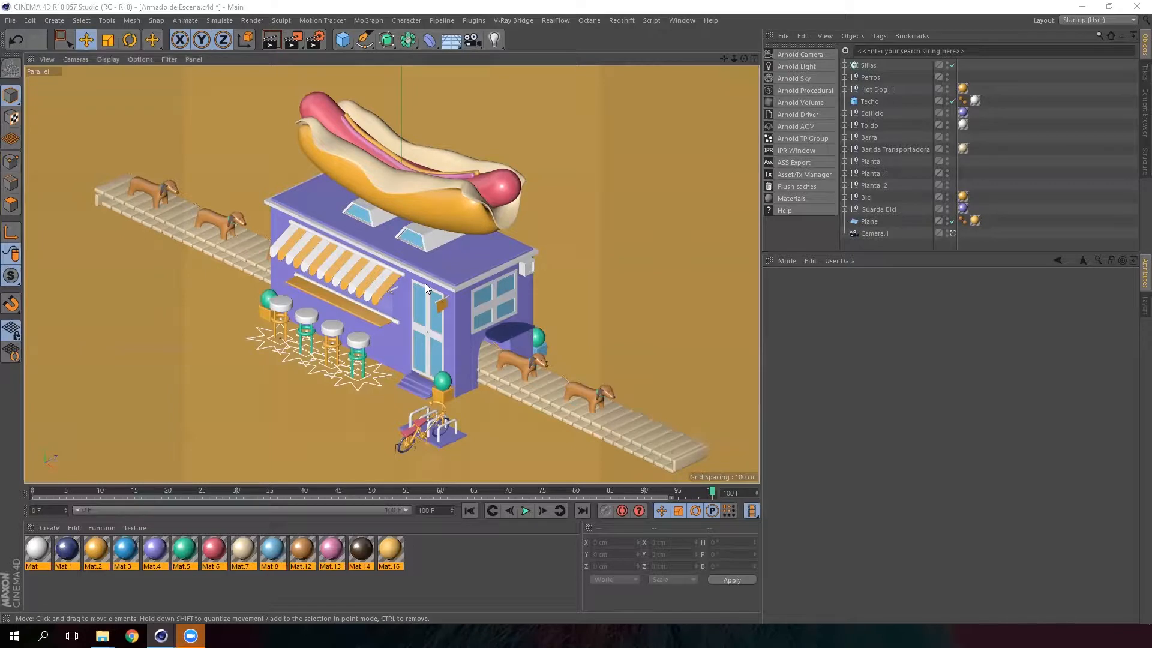
Deselect all materials and add a Physical Sky object to the scene.
drag(734, 57, 714, 55)
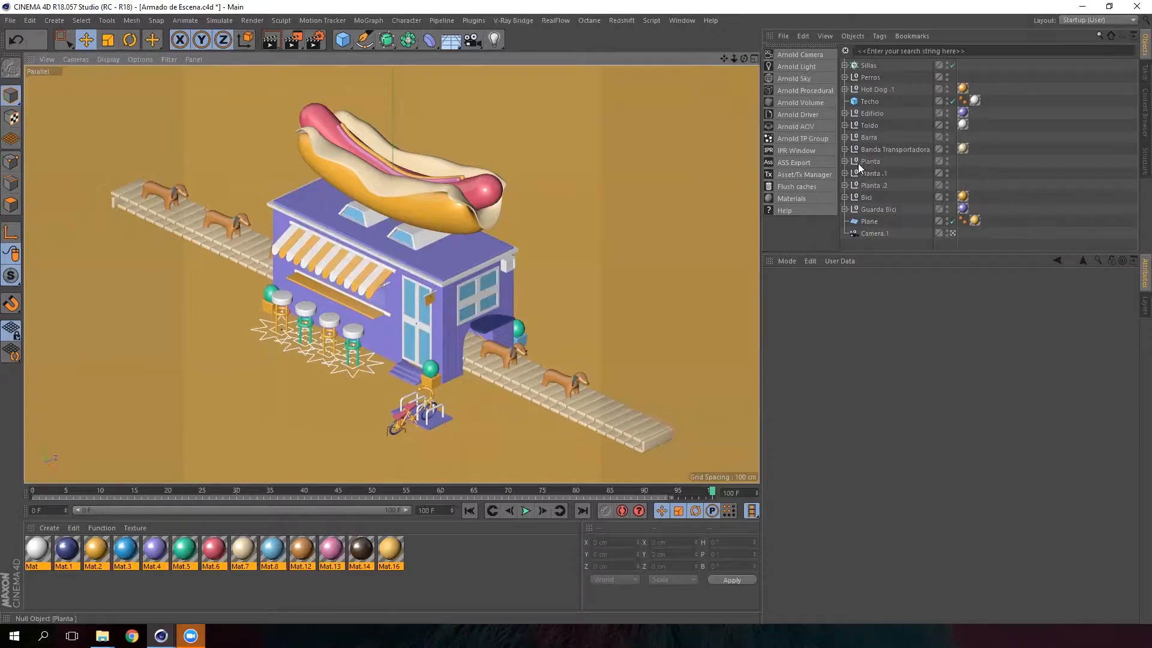
drag(460, 555, 23, 534)
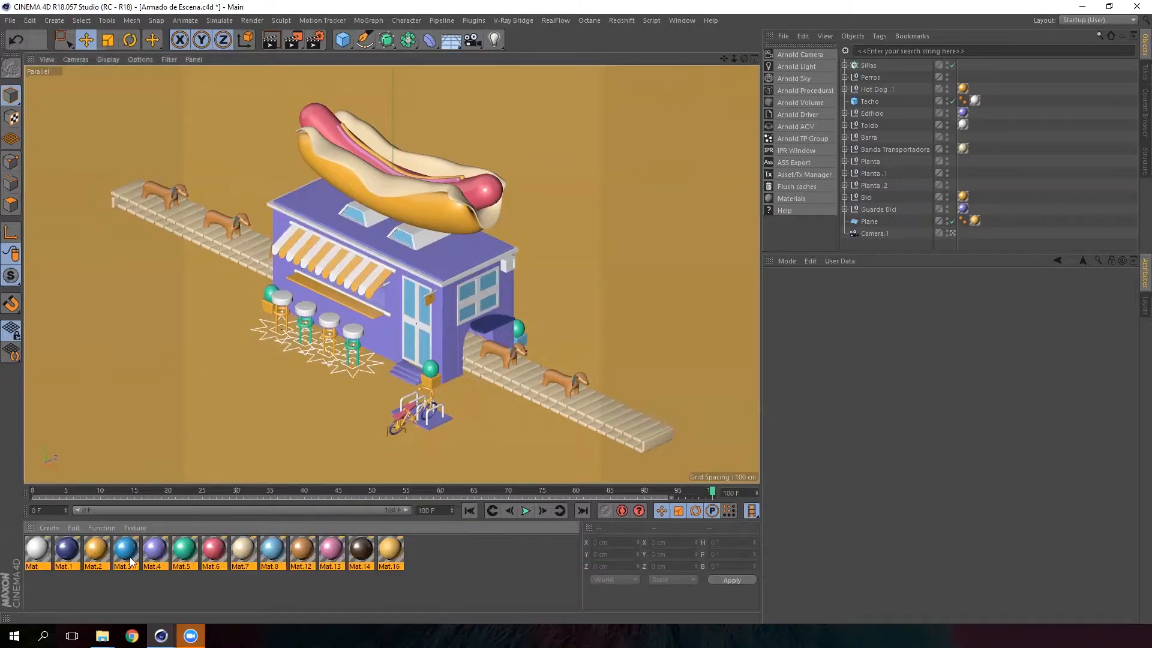
click(444, 551)
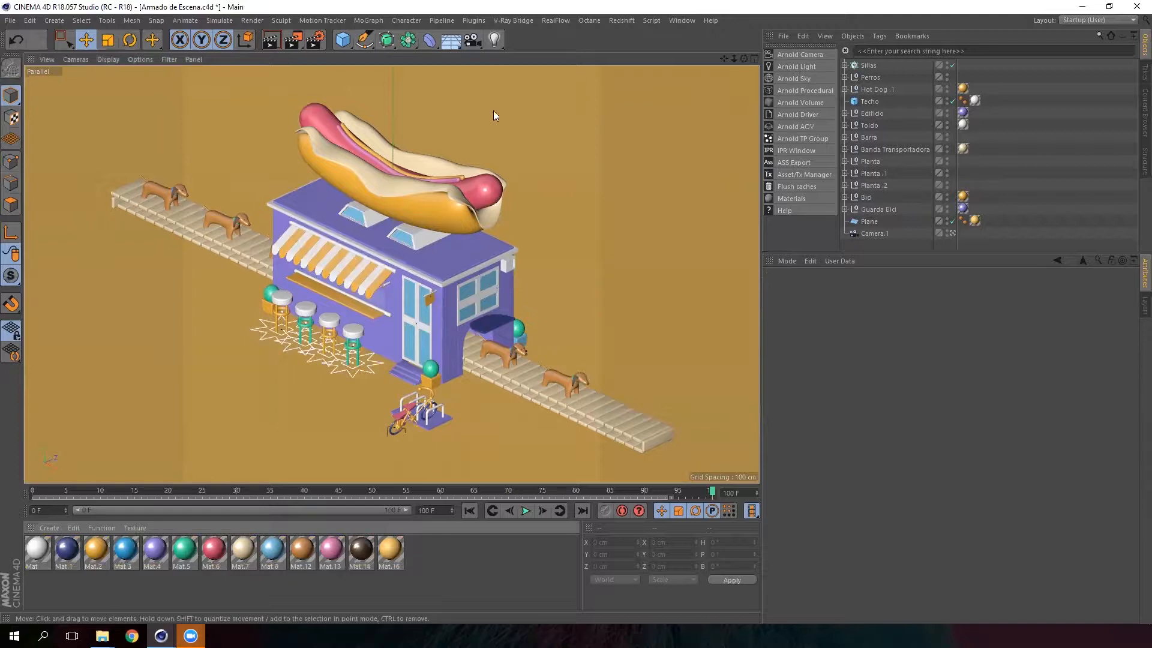
click(458, 43)
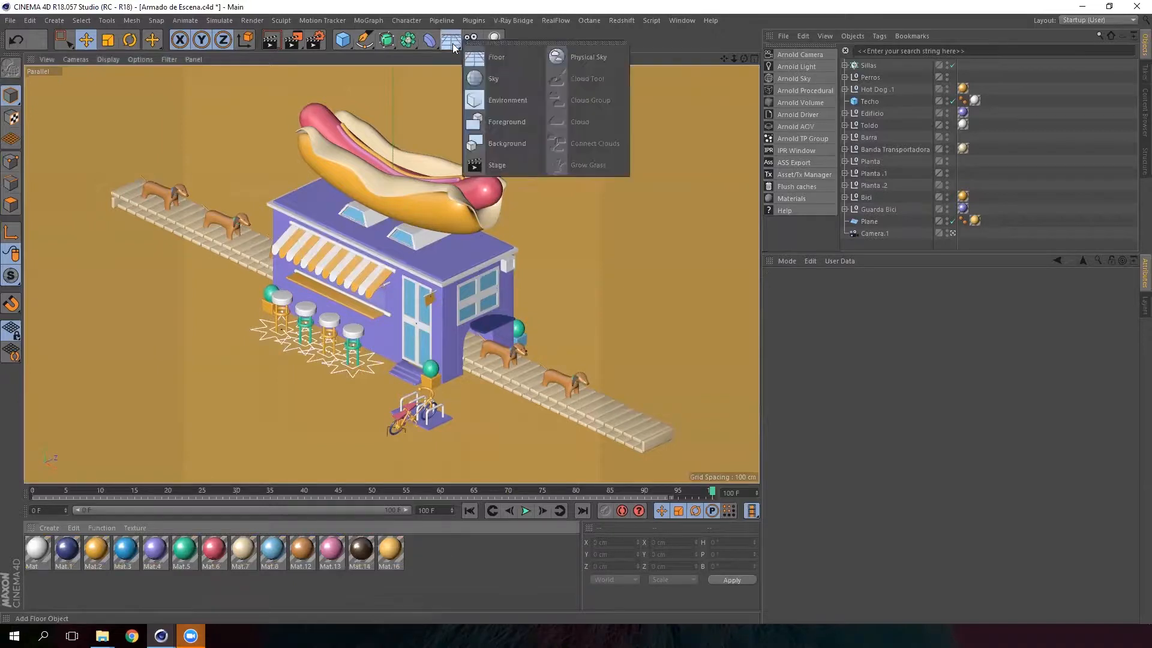
click(600, 59)
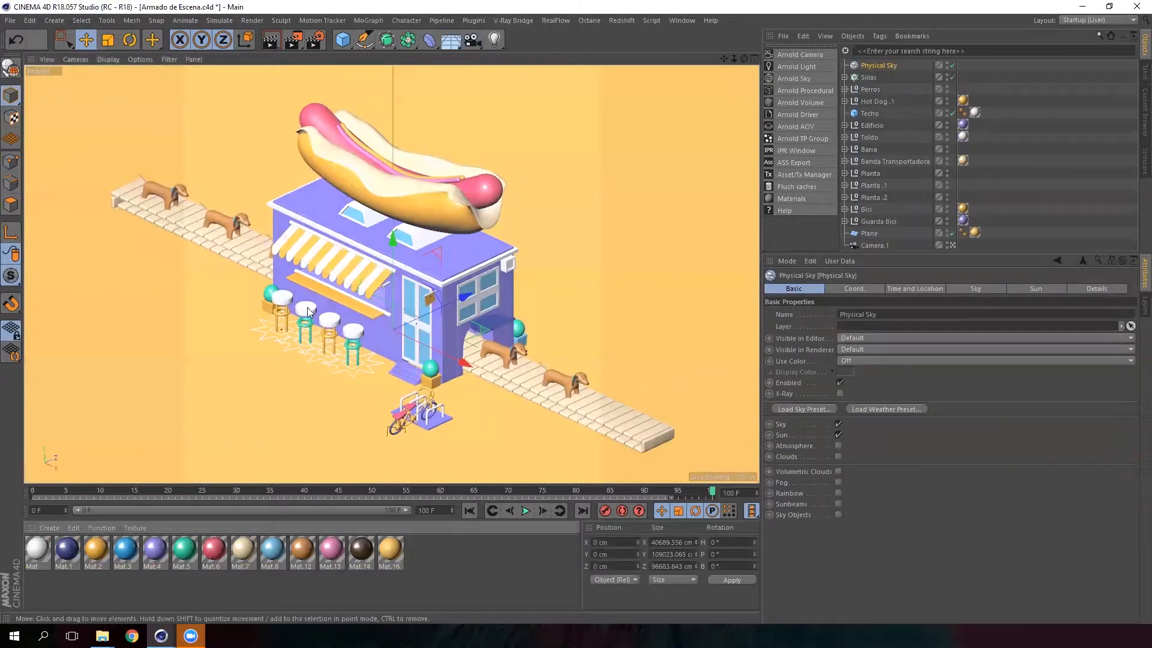
drag(833, 250, 833, 338)
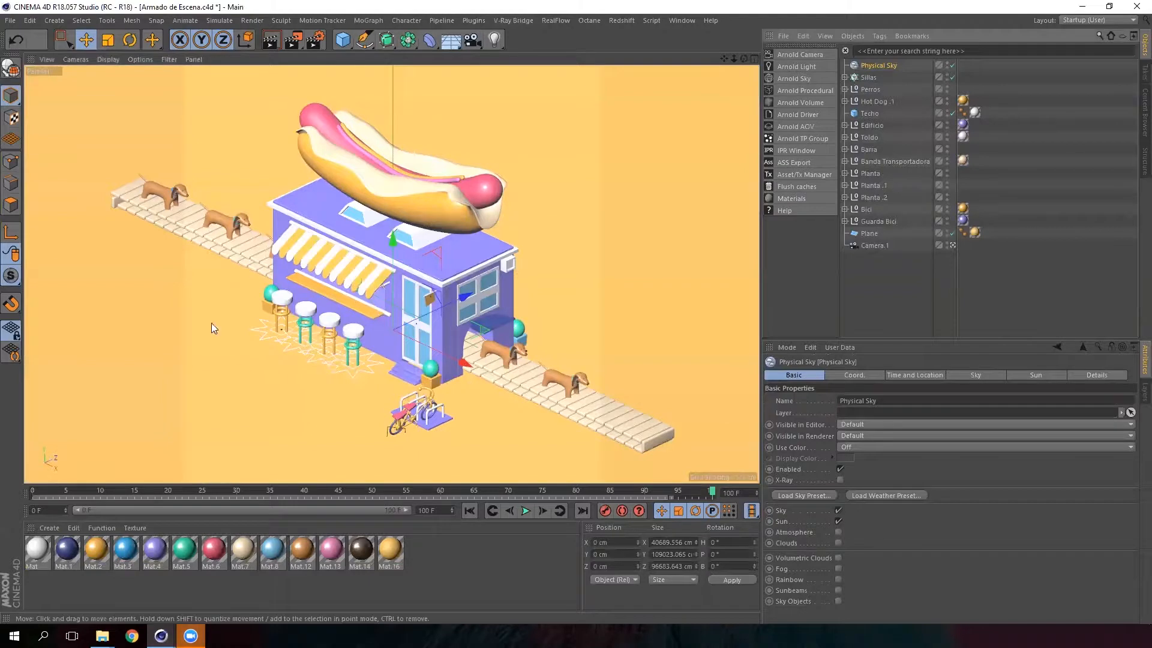
Turn on shadow display in the viewport for the Physical Sky's sun light.
click(142, 60)
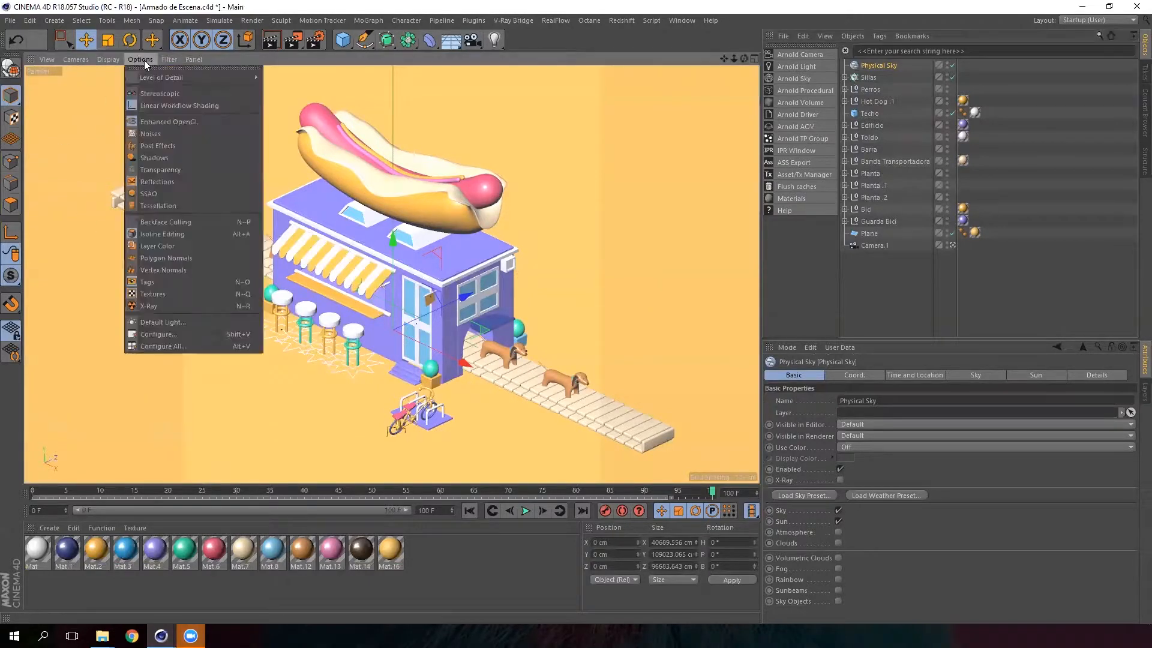
click(166, 155)
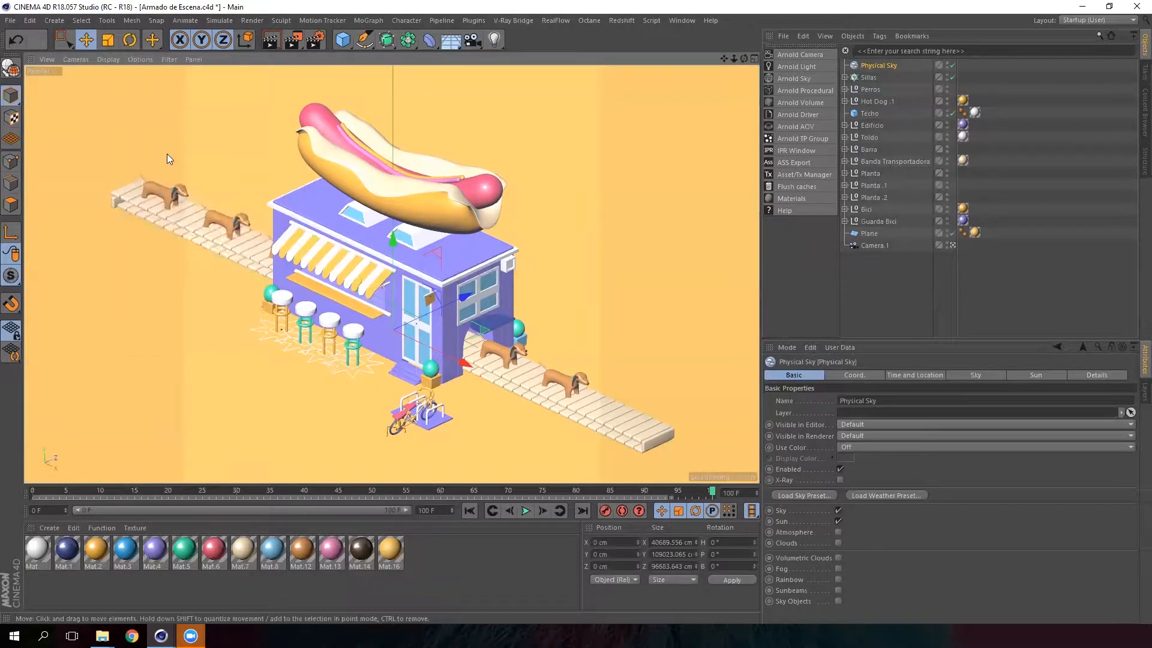
click(890, 68)
click(144, 60)
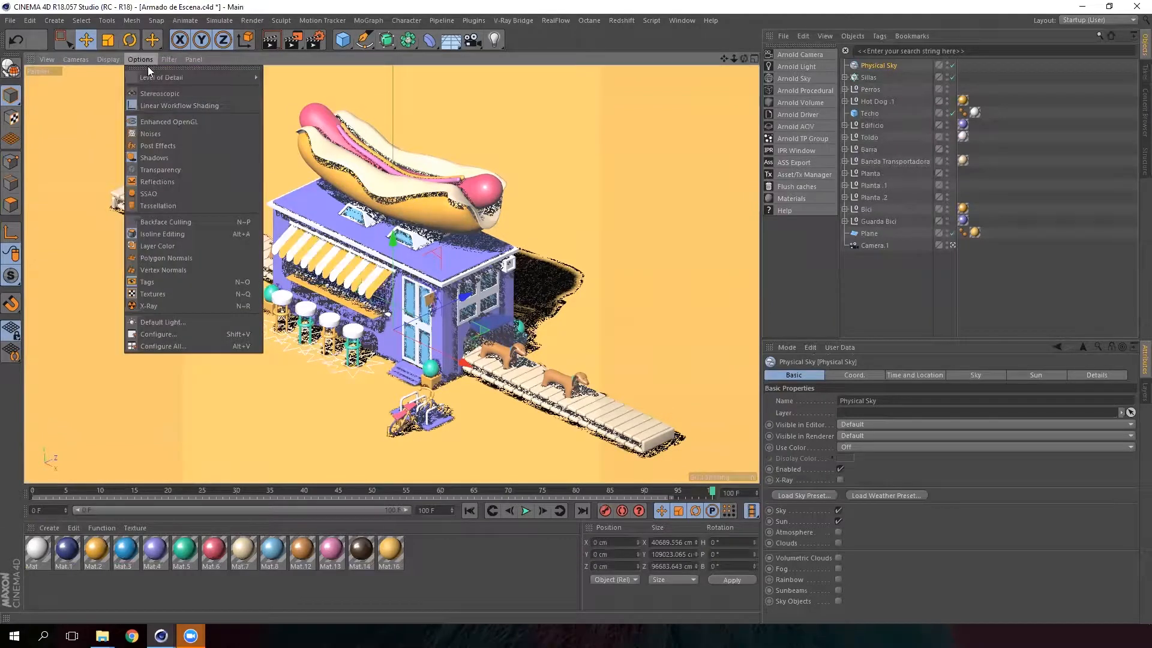
click(906, 298)
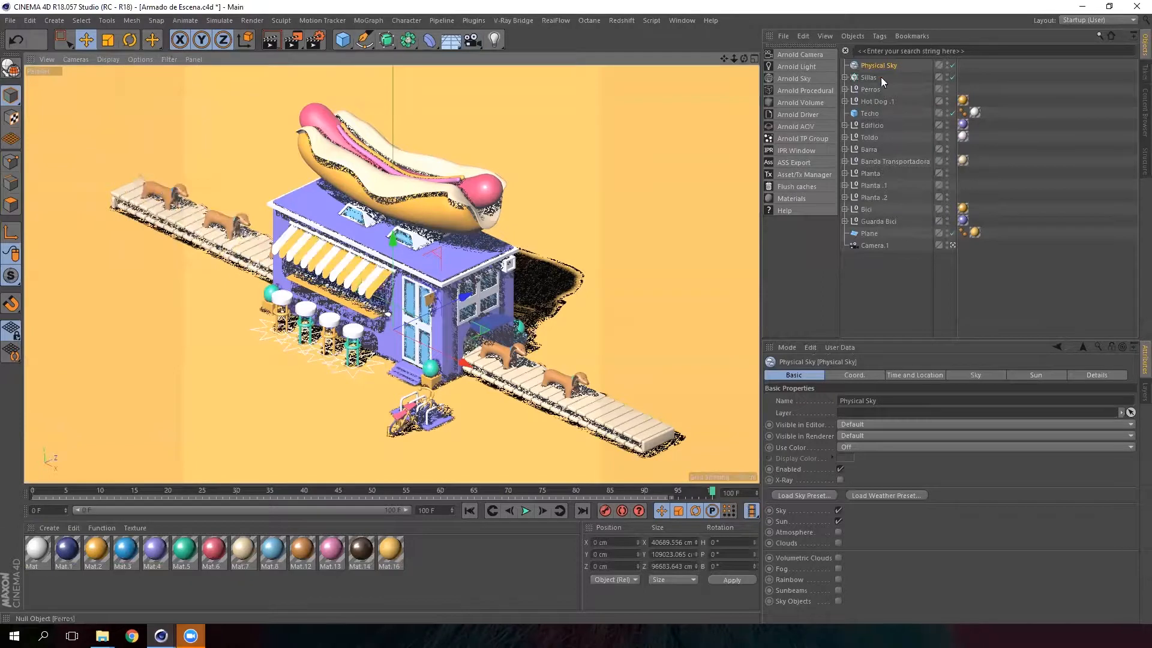
Rotate the Physical Sky to a heading of about 2.7° and a pitch of about -9.8° to adjust the sun direction.
click(130, 40)
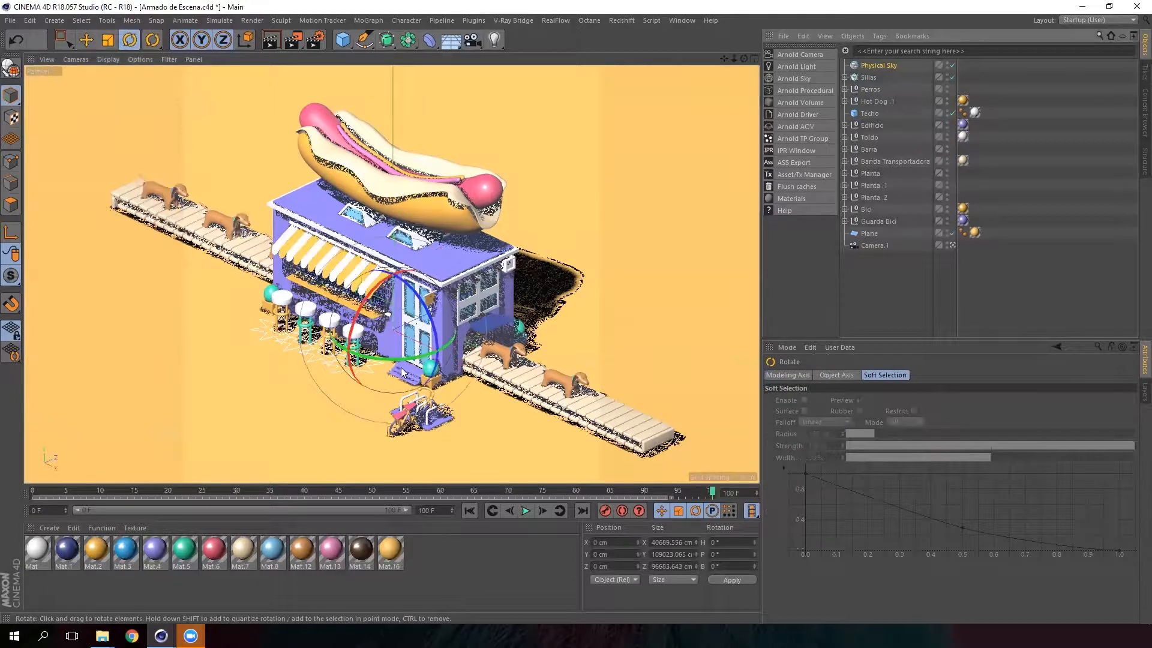
mouse_move(401, 360)
mouse_down()
mouse_move(434, 357)
mouse_move(398, 350)
mouse_up()
click(878, 67)
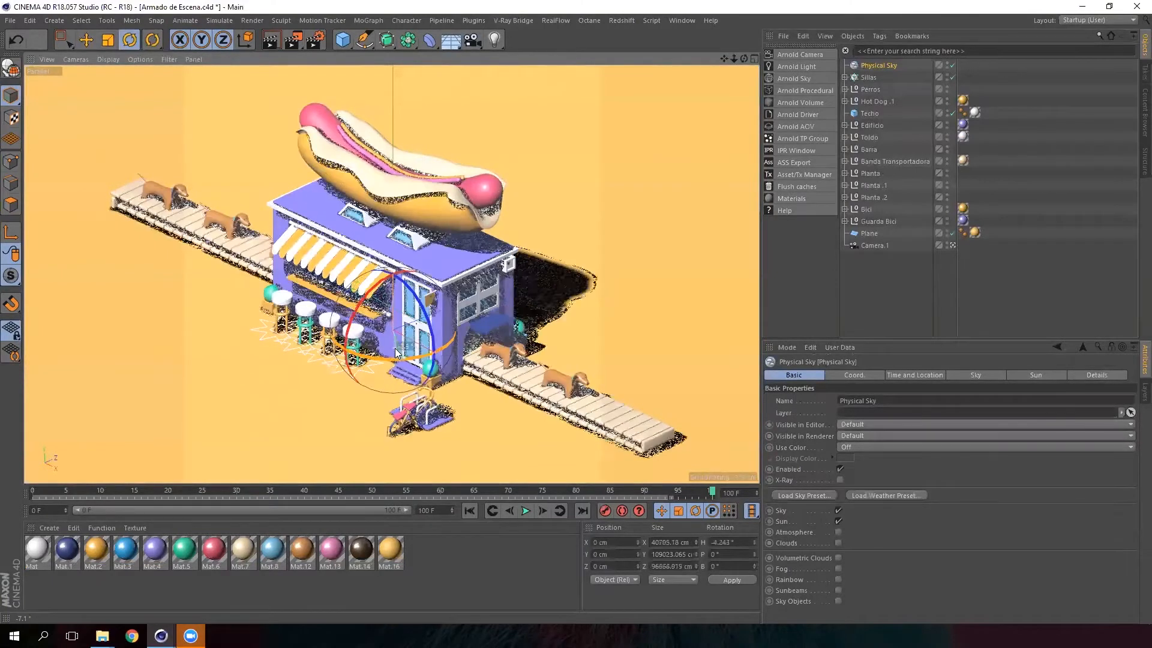
drag(368, 301, 374, 293)
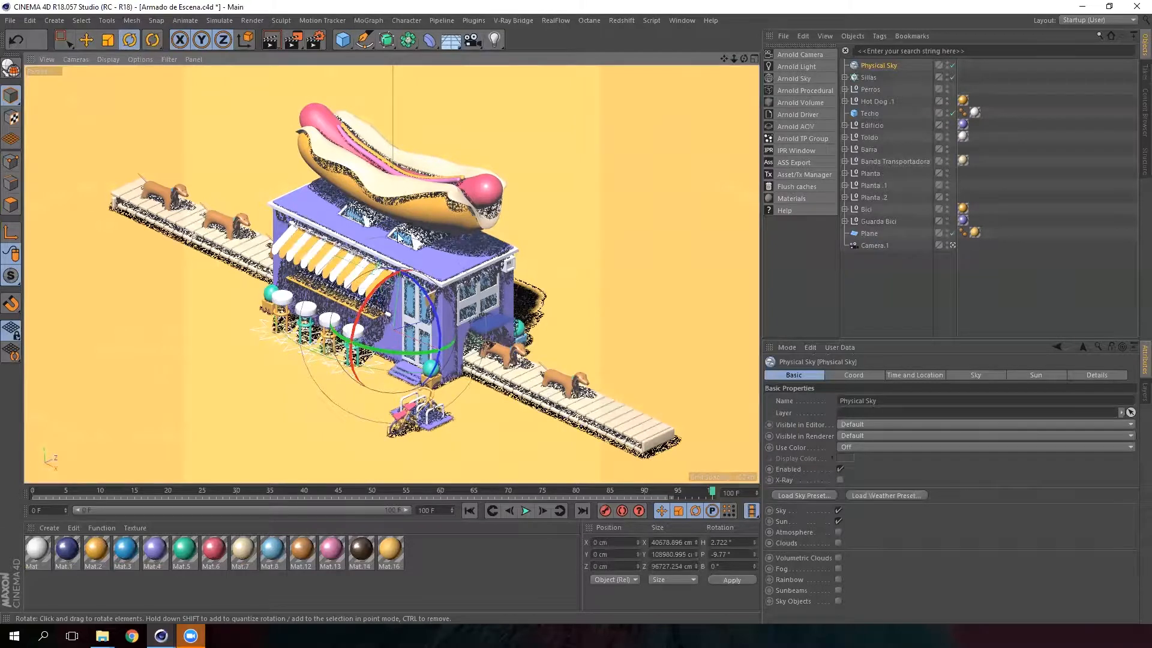
Turn off shadow display in the viewport and deselect the Physical Sky.
click(141, 59)
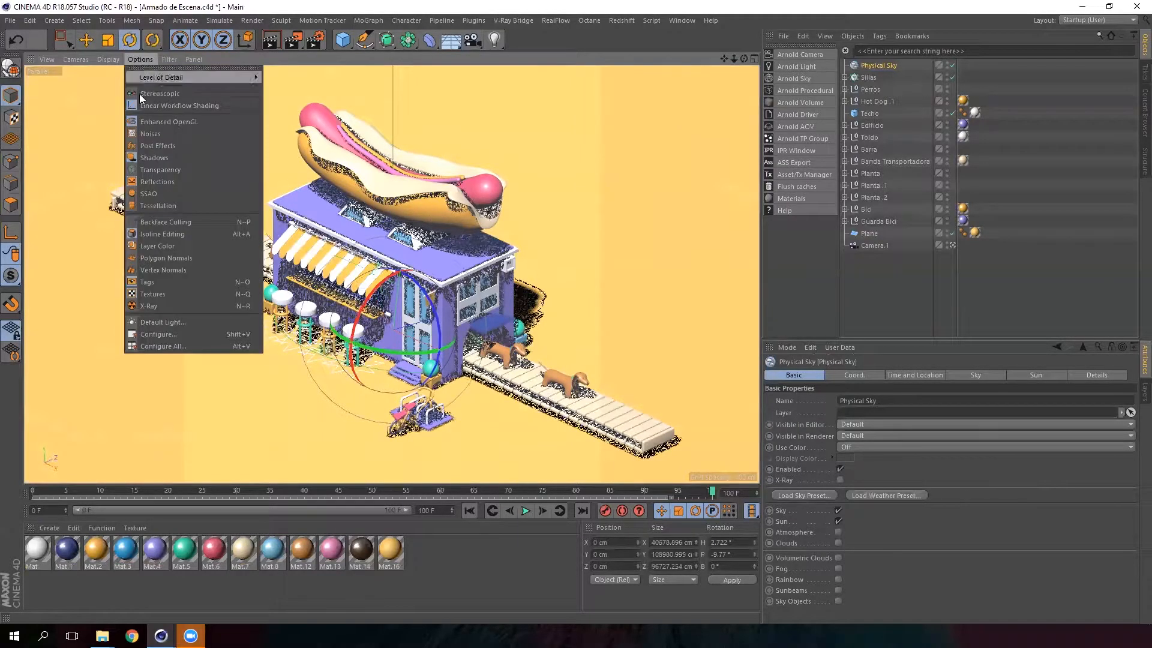
click(153, 158)
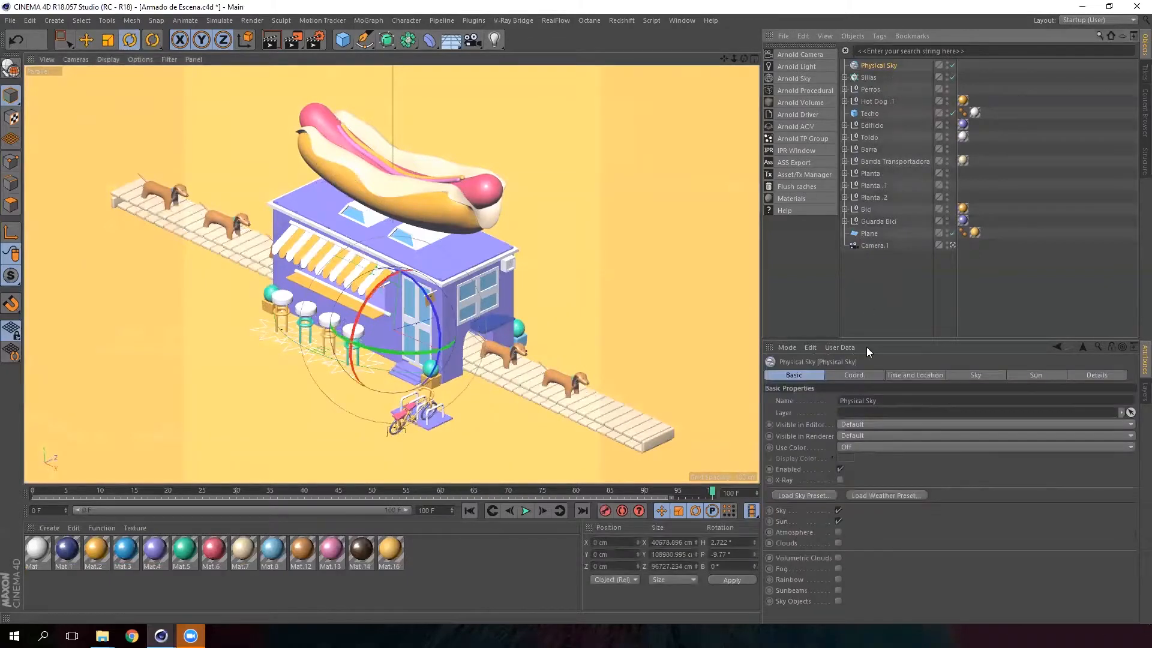
click(877, 297)
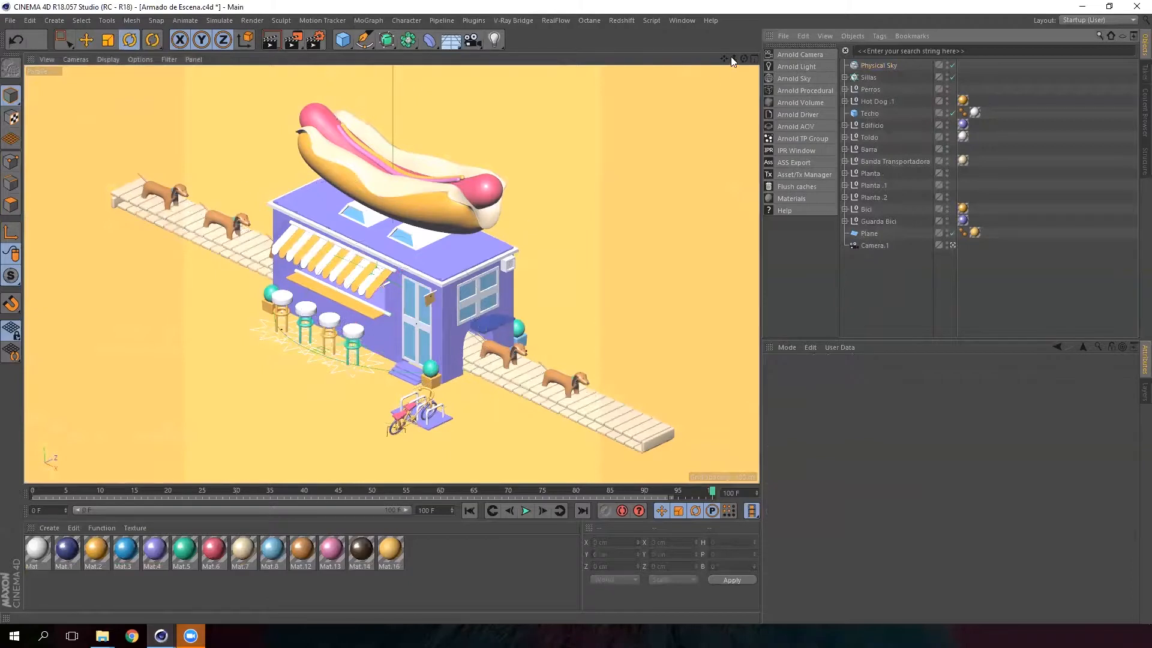
Open the render settings, place the window over the middle of the scene and show the output options.
click(316, 40)
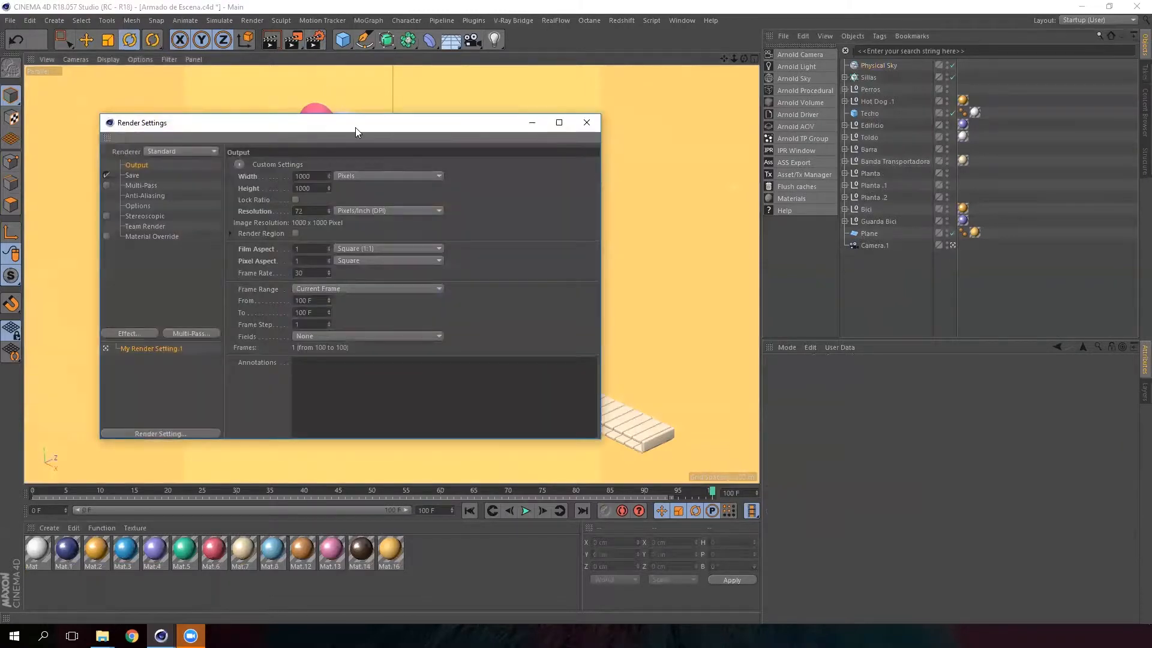
drag(358, 128, 557, 97)
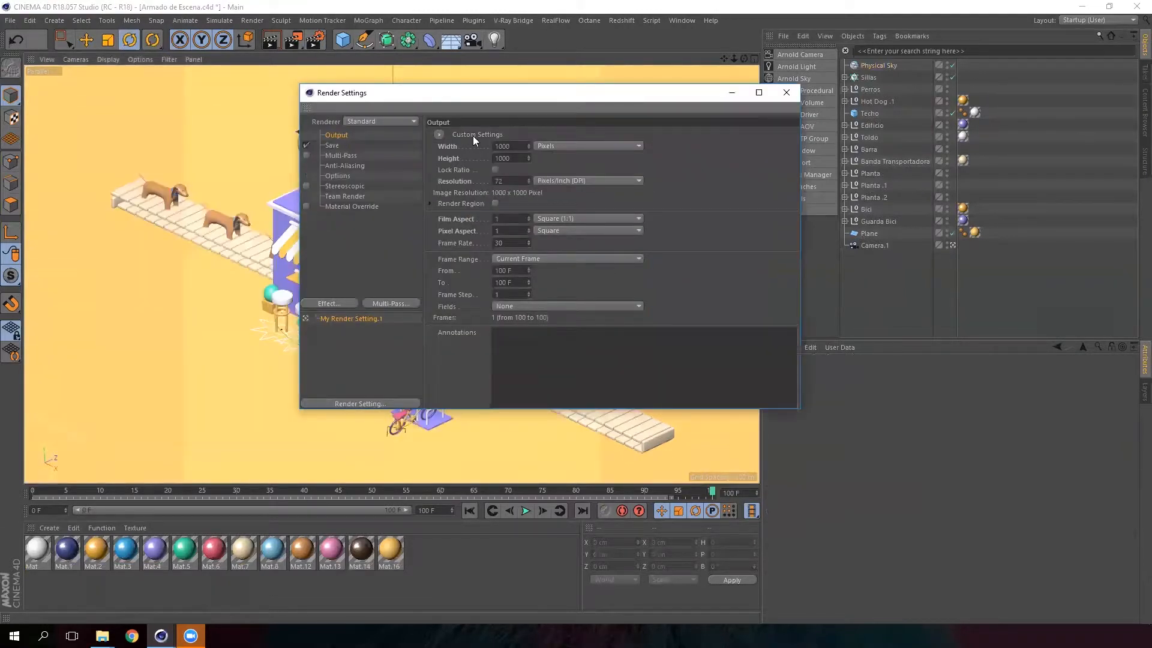
click(335, 144)
click(336, 136)
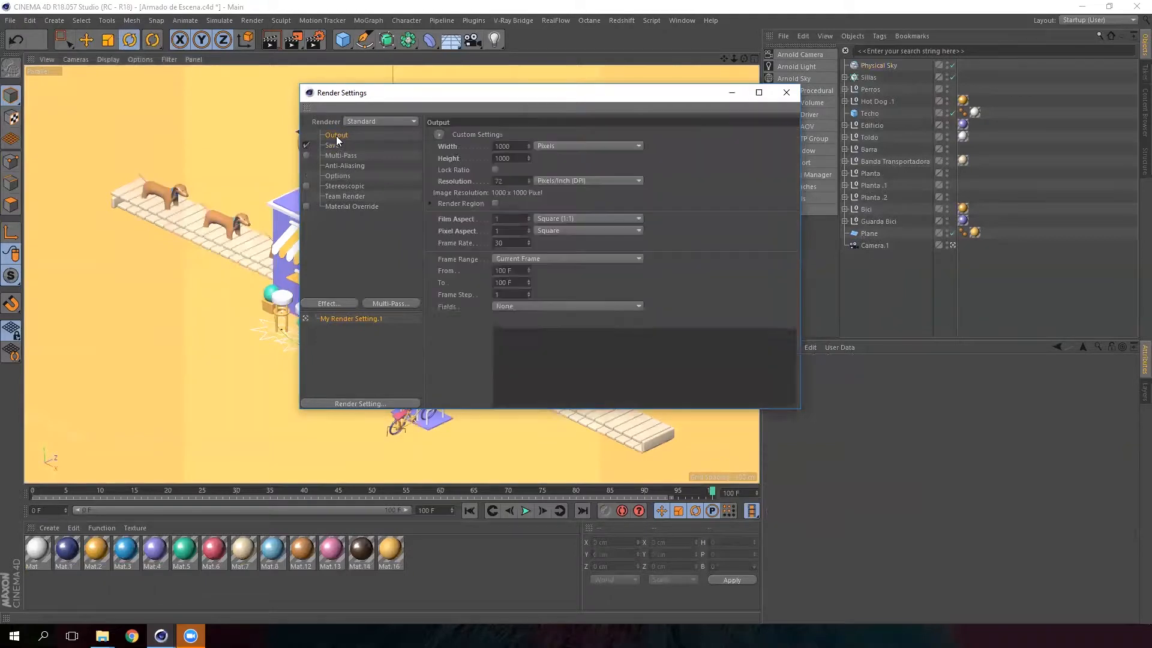
Try to set the output frame rate to 29.97.
double_click(516, 146)
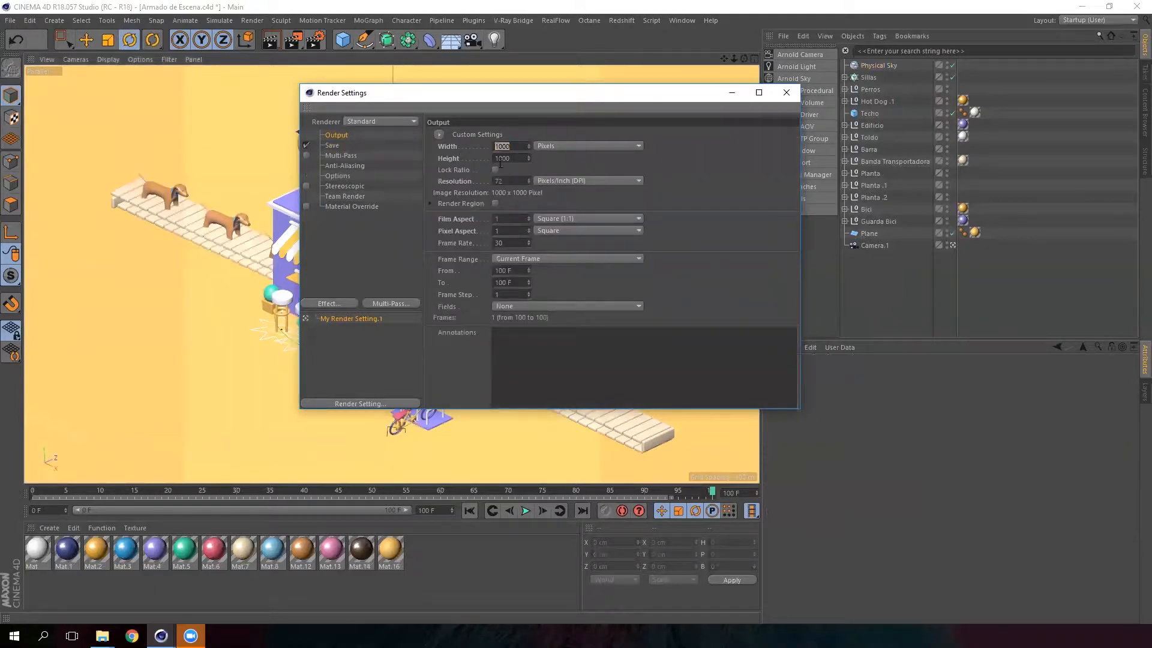
drag(507, 146, 477, 163)
click(457, 238)
drag(510, 242, 457, 231)
text(29.97)
drag(510, 243, 476, 248)
Add the Global Illumination effect to the render settings and inspect its primary and secondary method details.
click(354, 302)
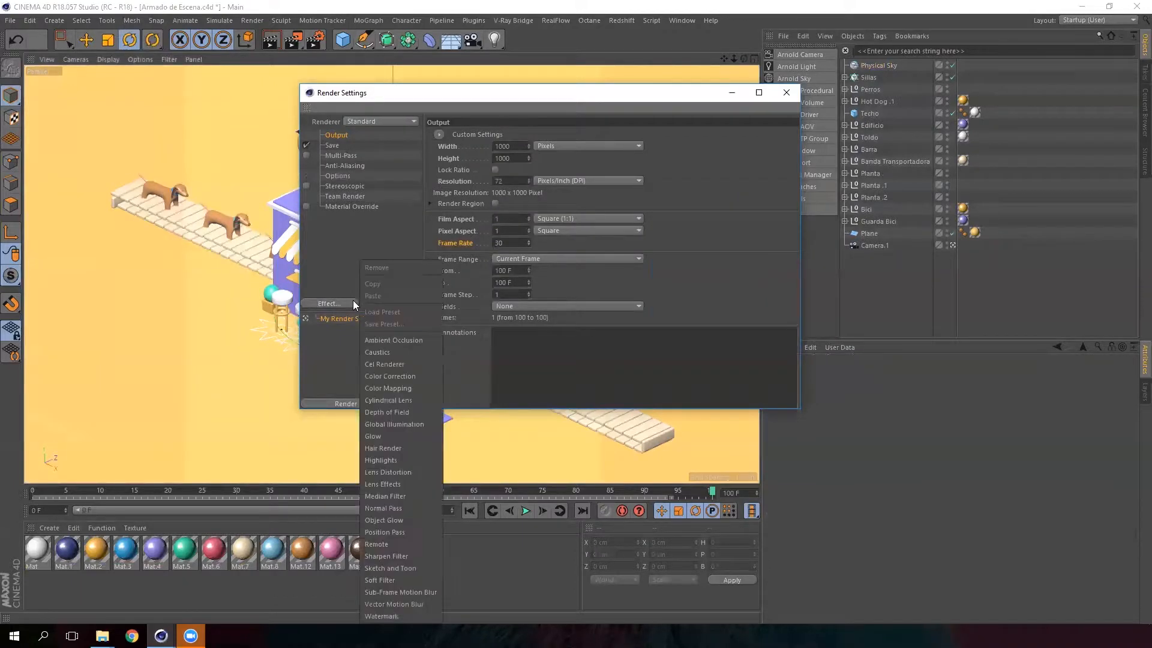
click(410, 423)
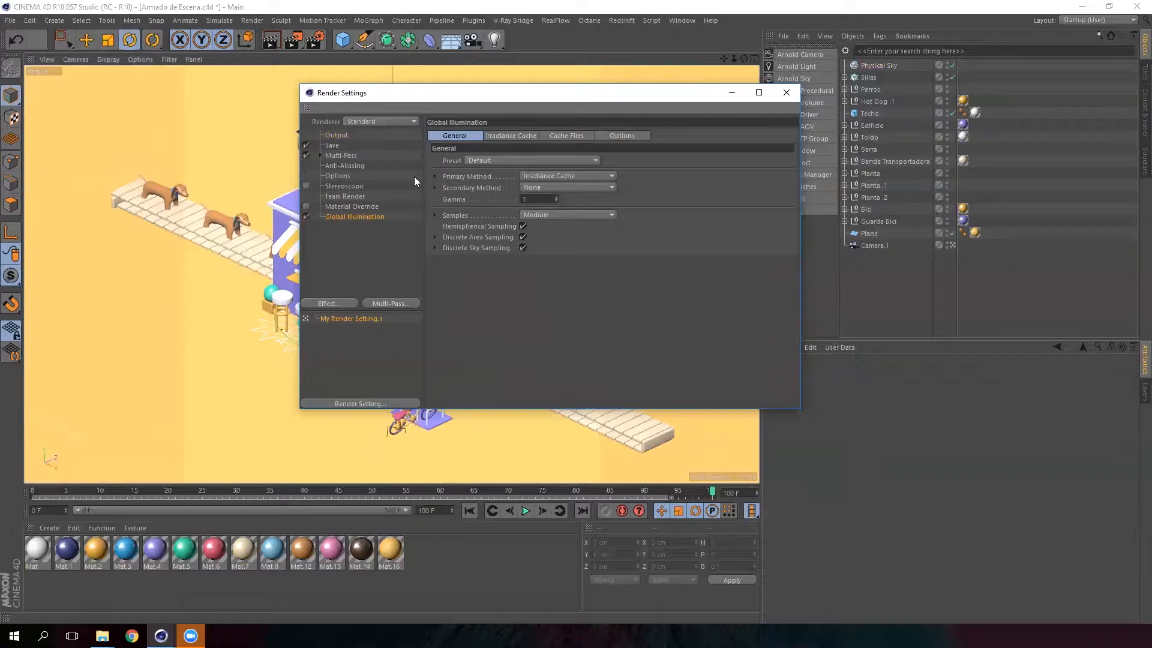
click(434, 176)
click(435, 177)
click(435, 187)
click(434, 188)
Shrink the Render Settings window and move it clear of the building scene.
drag(647, 99, 713, 78)
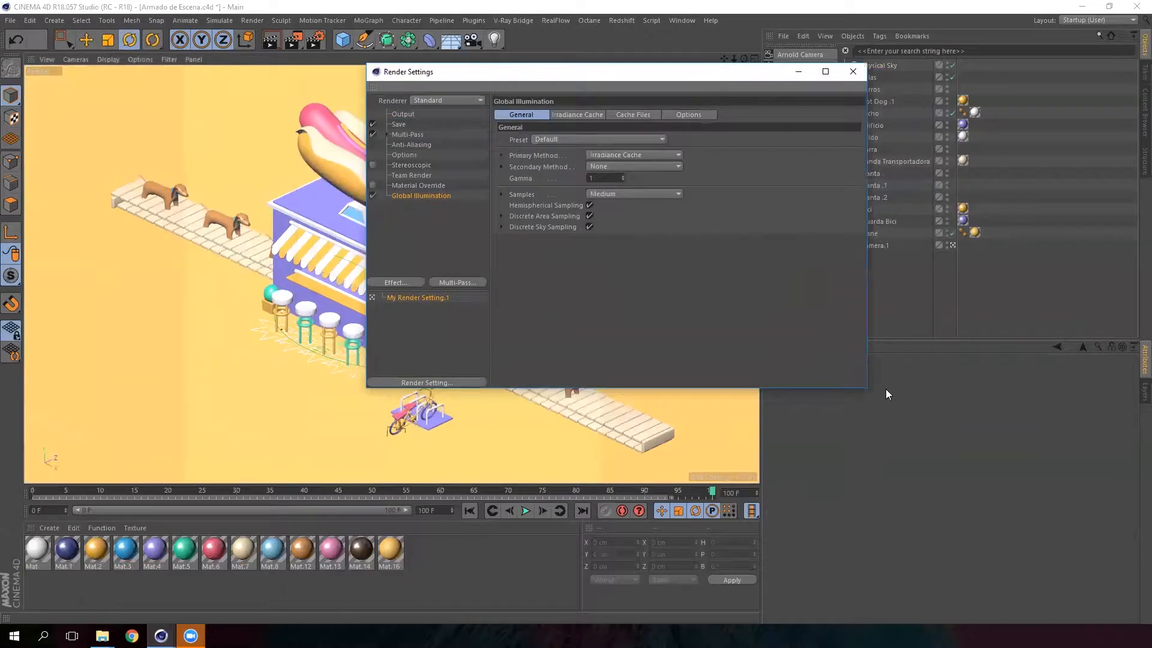
drag(866, 390, 722, 353)
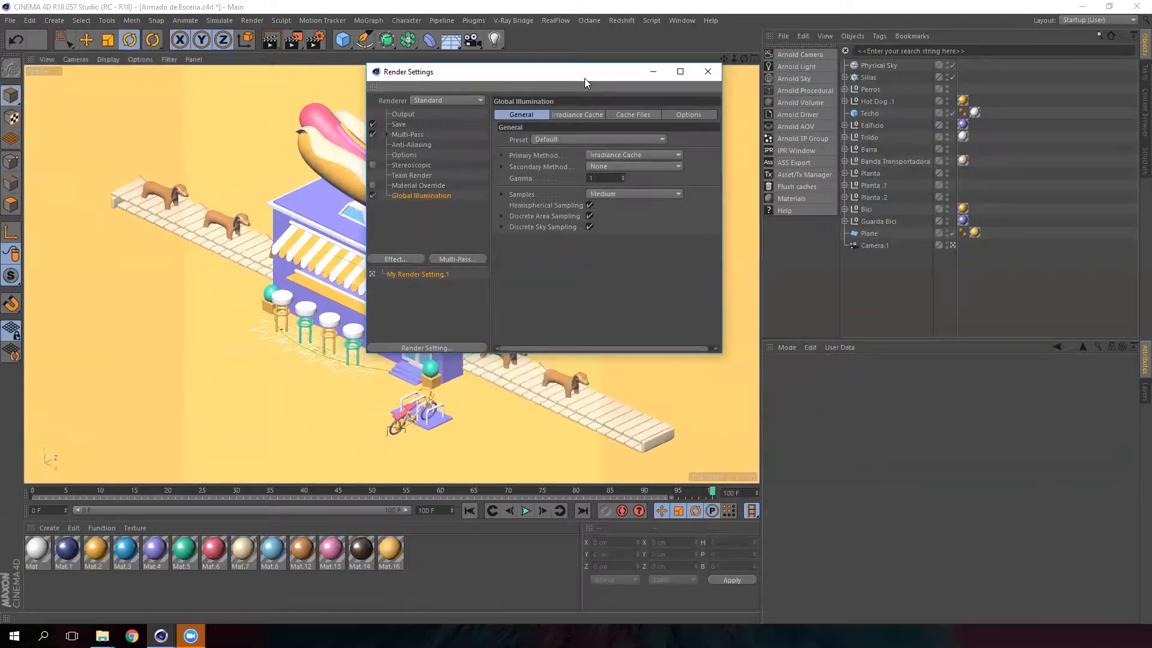
drag(585, 79, 958, 126)
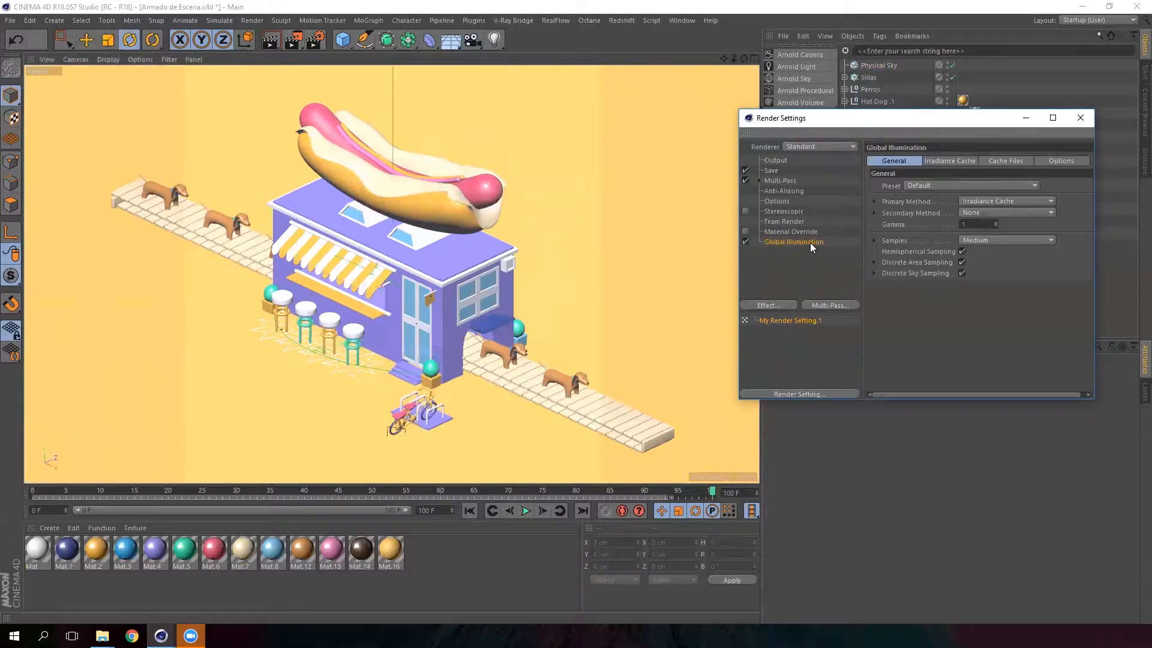
Disable the Global Illumination effect in the render settings for a comparison render.
click(292, 39)
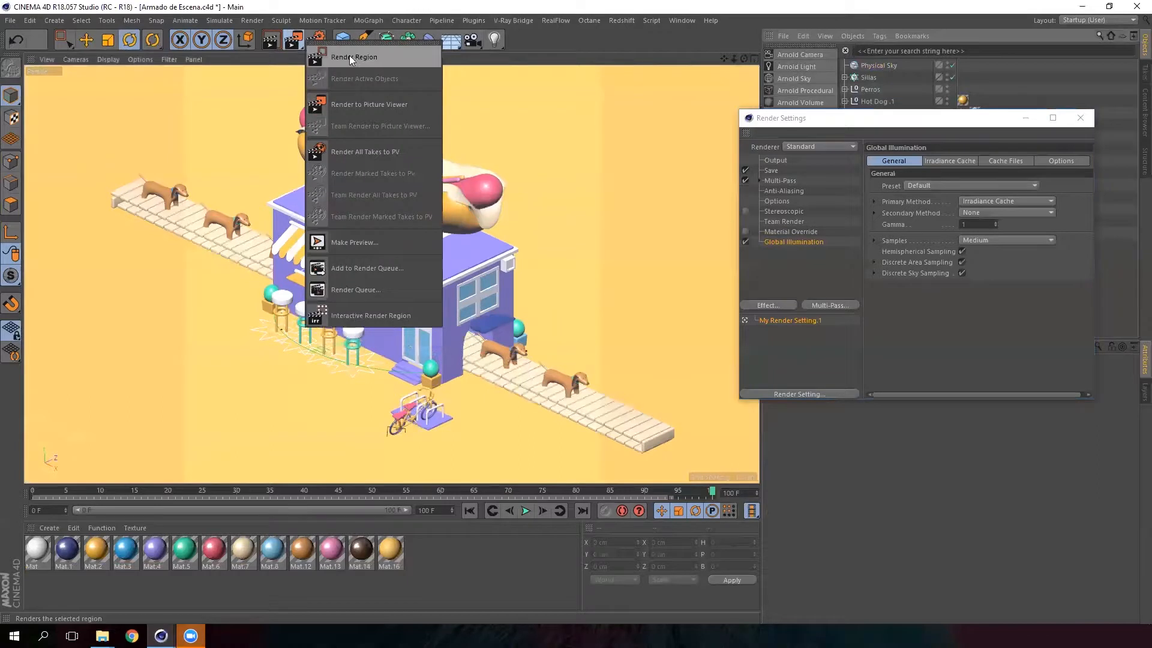
click(379, 56)
click(746, 241)
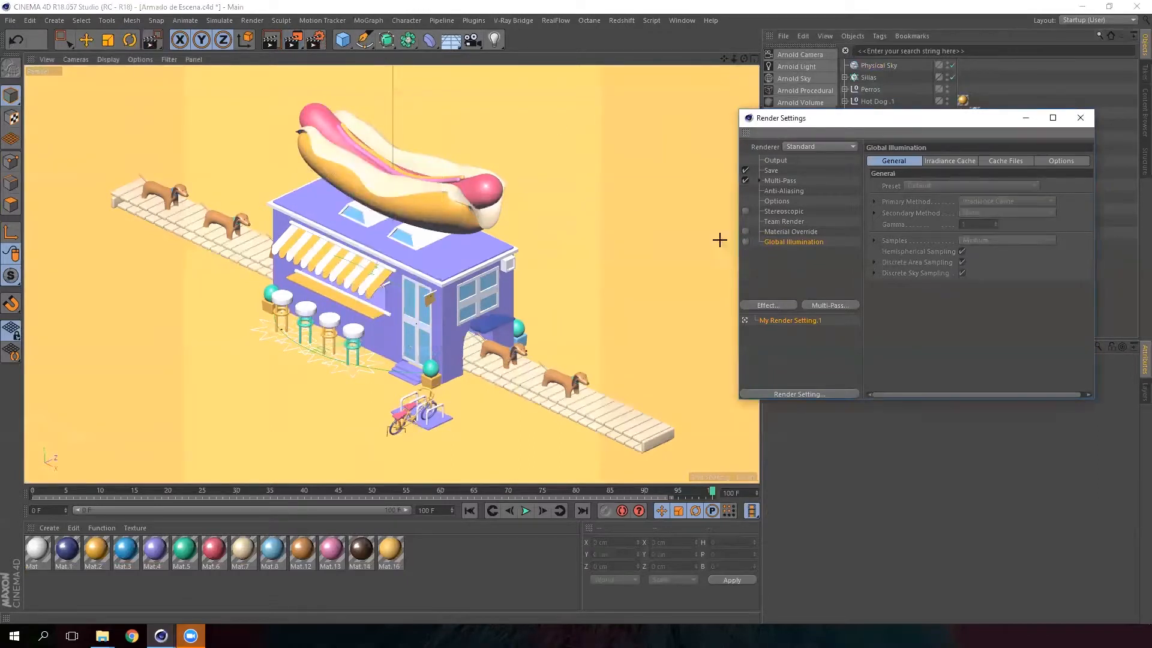
click(744, 242)
click(744, 242)
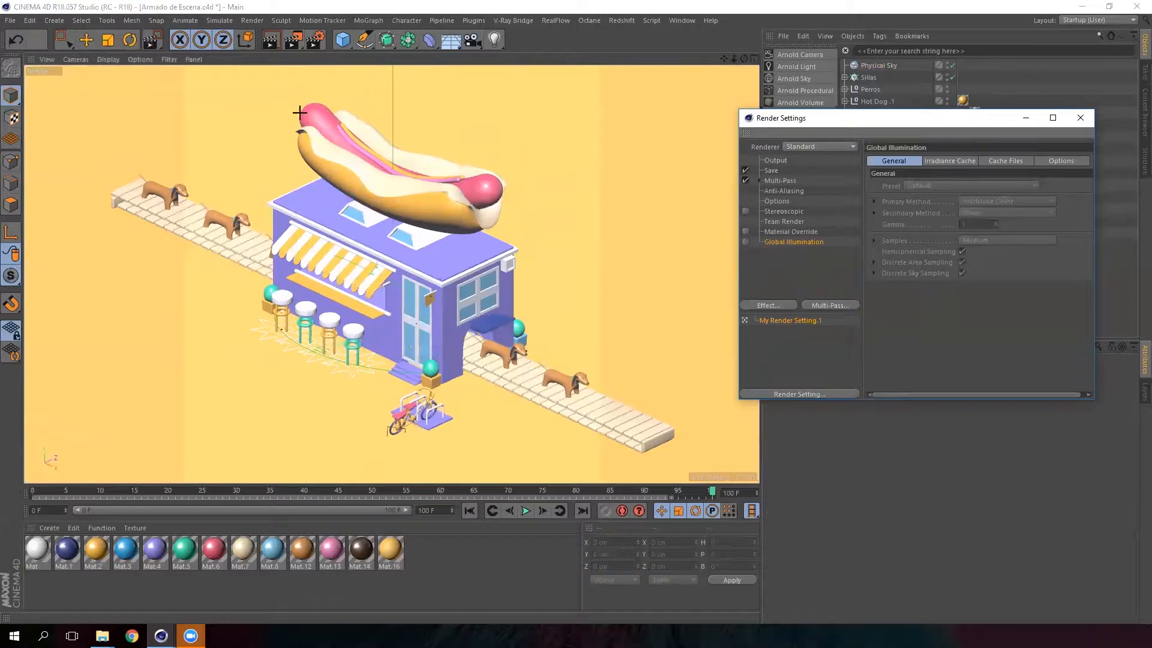
Render the scene to the Picture Viewer and enlarge the viewer window to show more of the image.
click(295, 40)
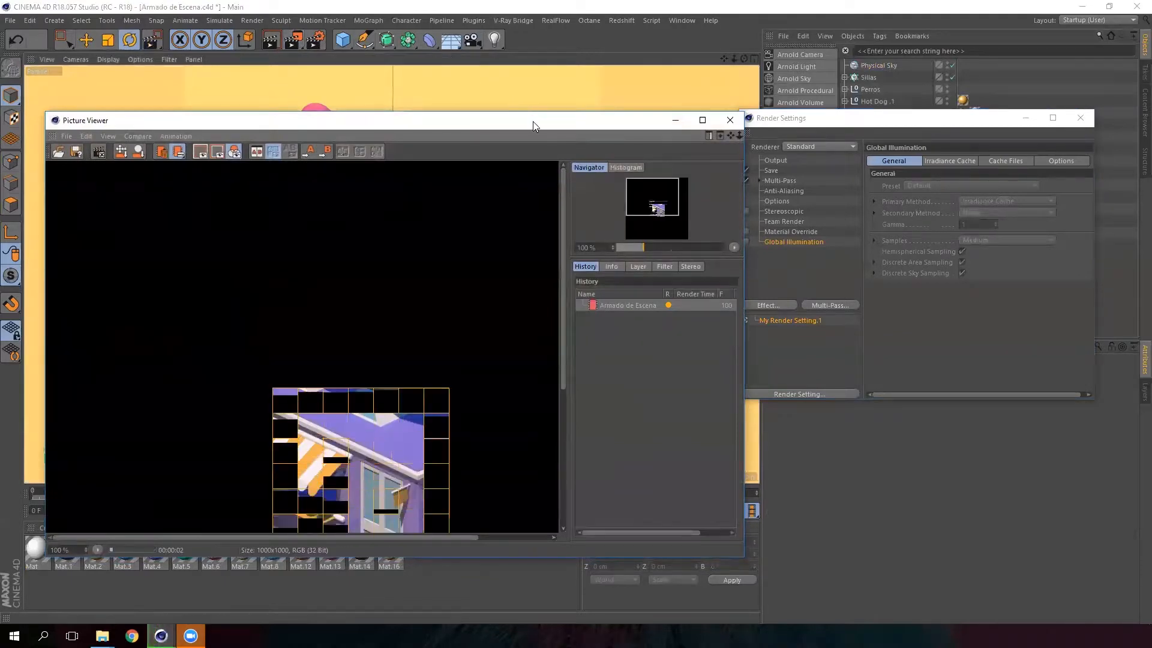
drag(532, 121, 573, 82)
drag(784, 516, 892, 569)
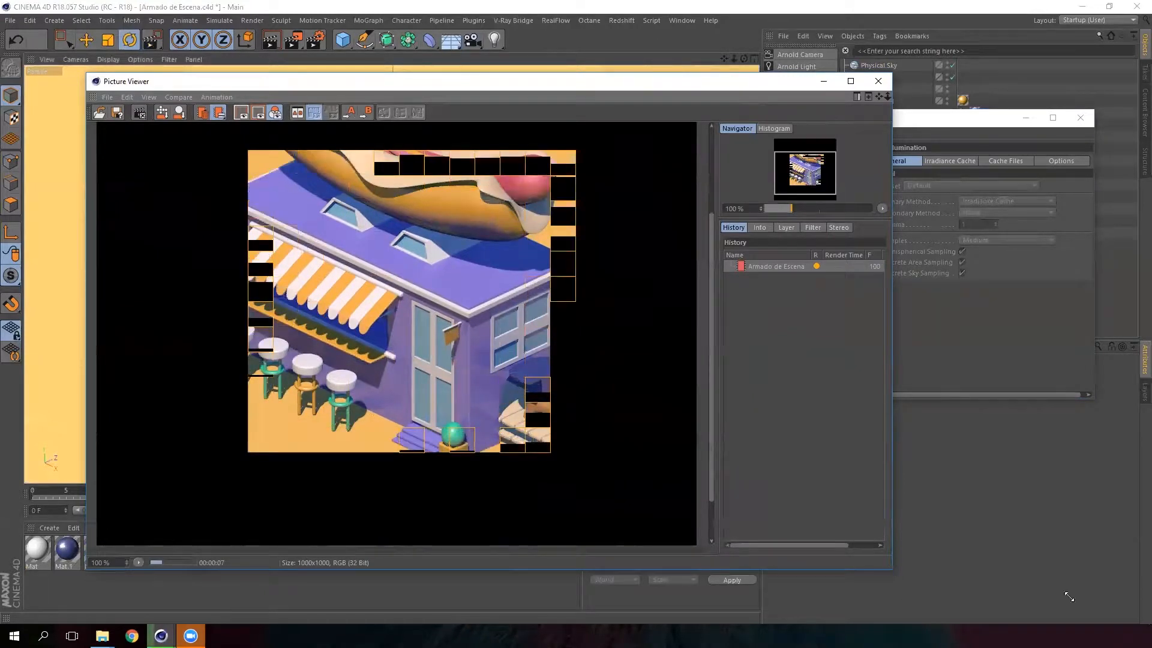
drag(894, 570, 1068, 596)
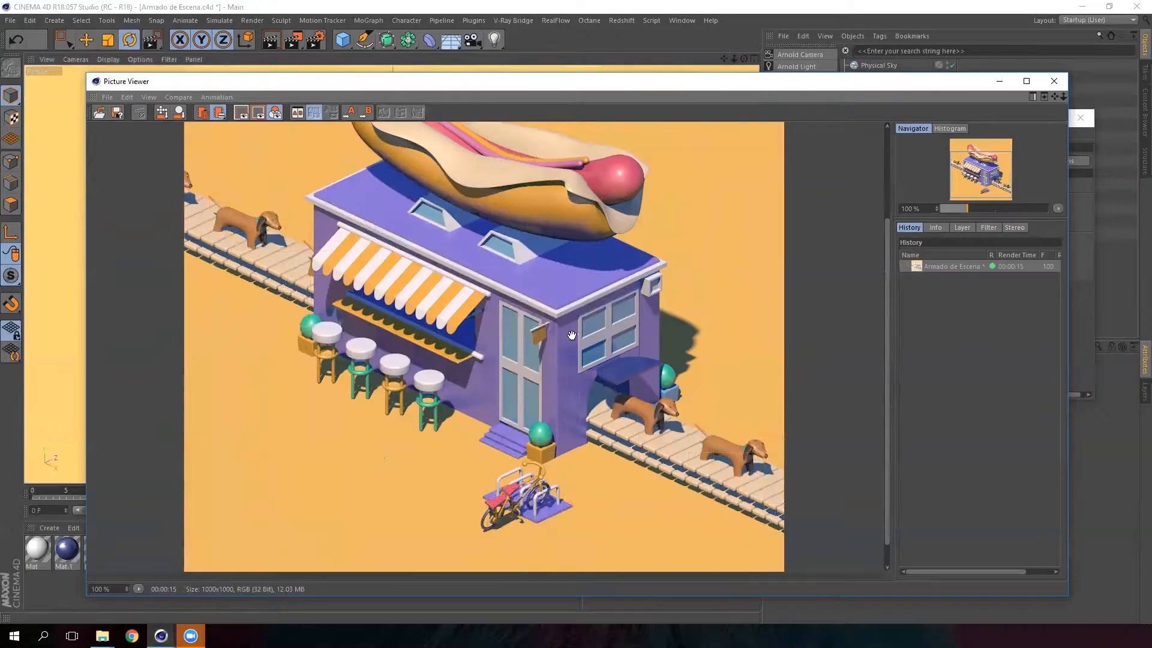
Examine the shadows and lighting in the render, from the stools and bike rack up to the hot dog.
drag(561, 349, 572, 317)
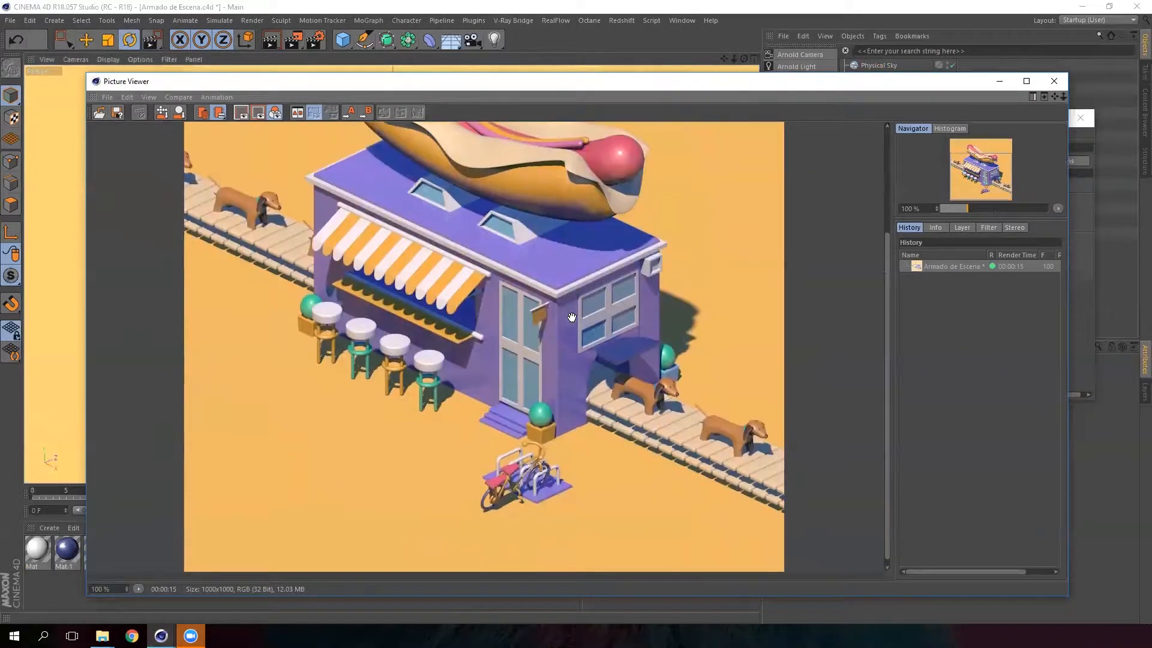
scroll(551, 352, down, 1)
scroll(561, 353, up, 1)
drag(566, 392, 548, 292)
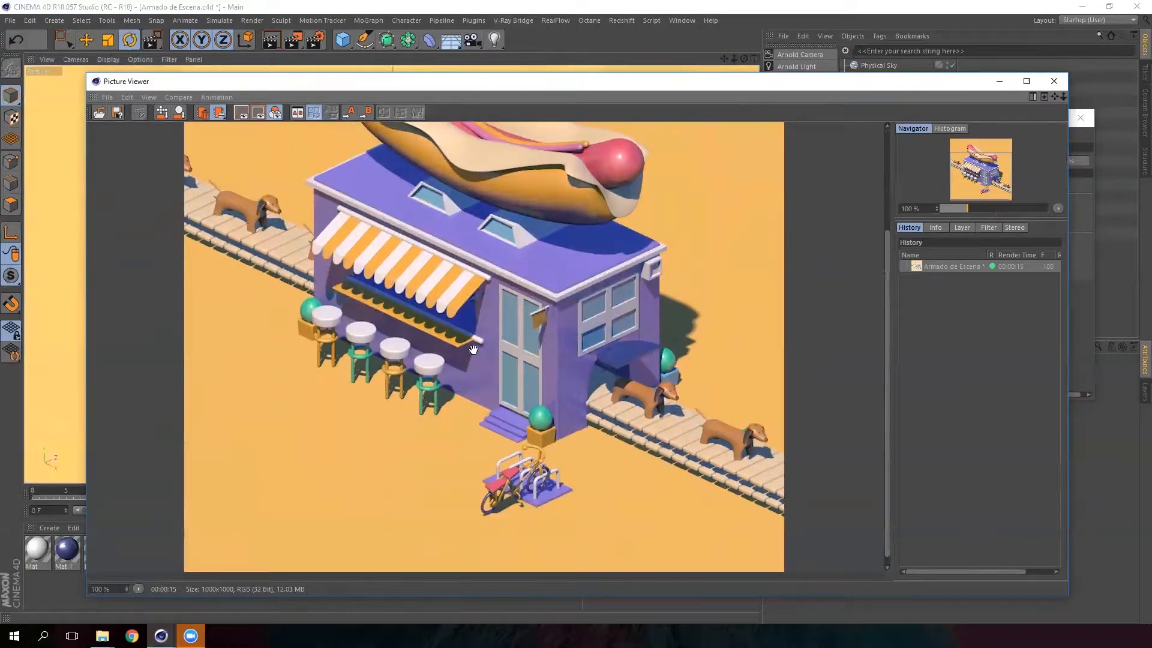
drag(491, 410, 479, 362)
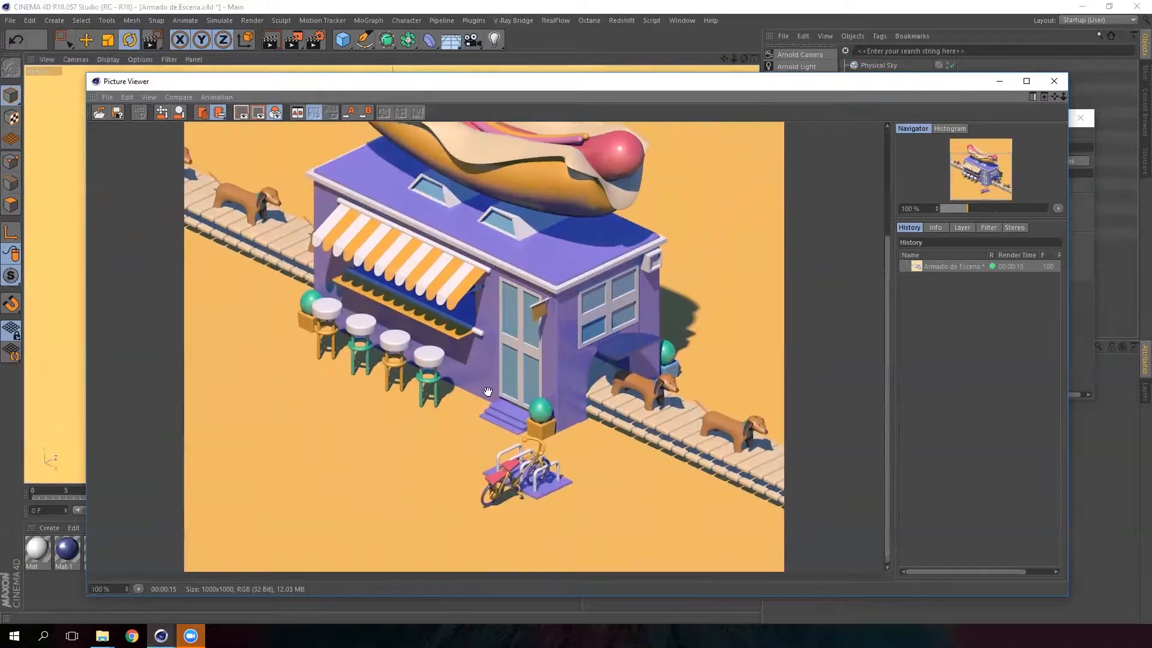
drag(605, 285, 591, 462)
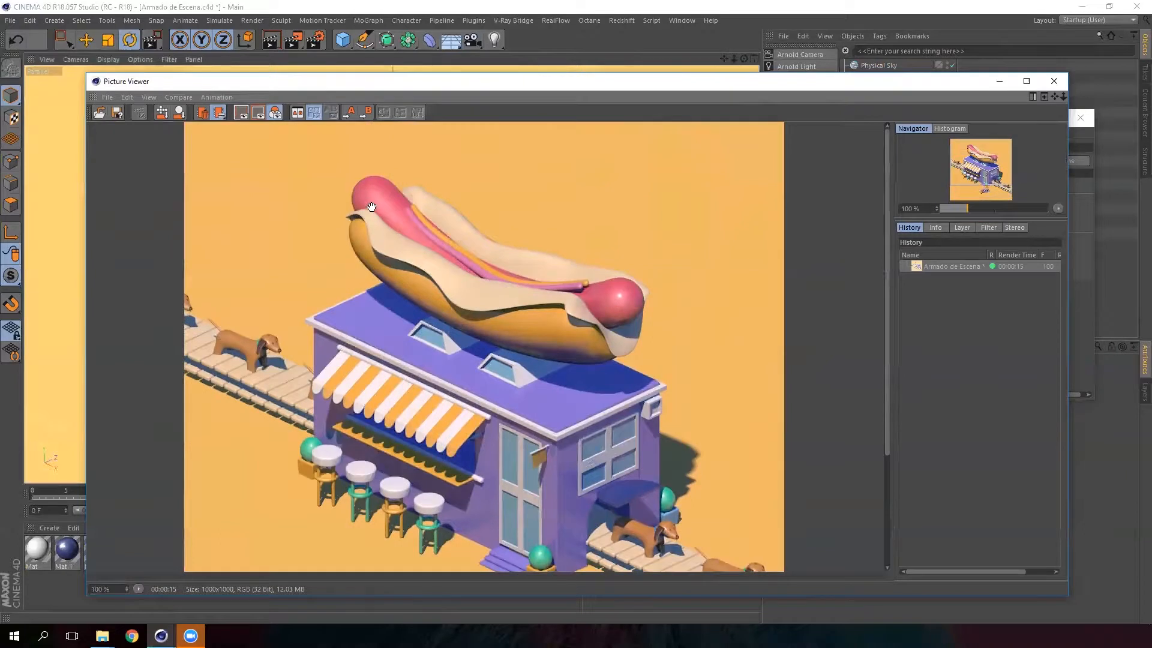
Enable the Global Illumination effect again in the render settings and render the scene to the Picture Viewer.
drag(616, 419, 615, 367)
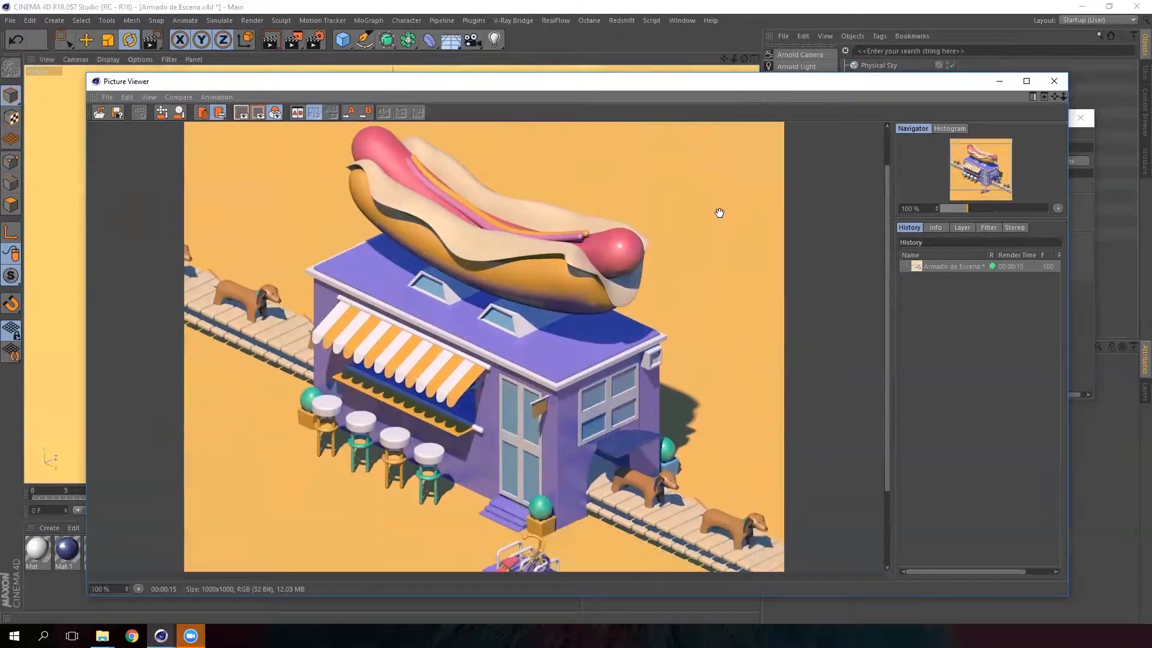
drag(554, 405, 572, 257)
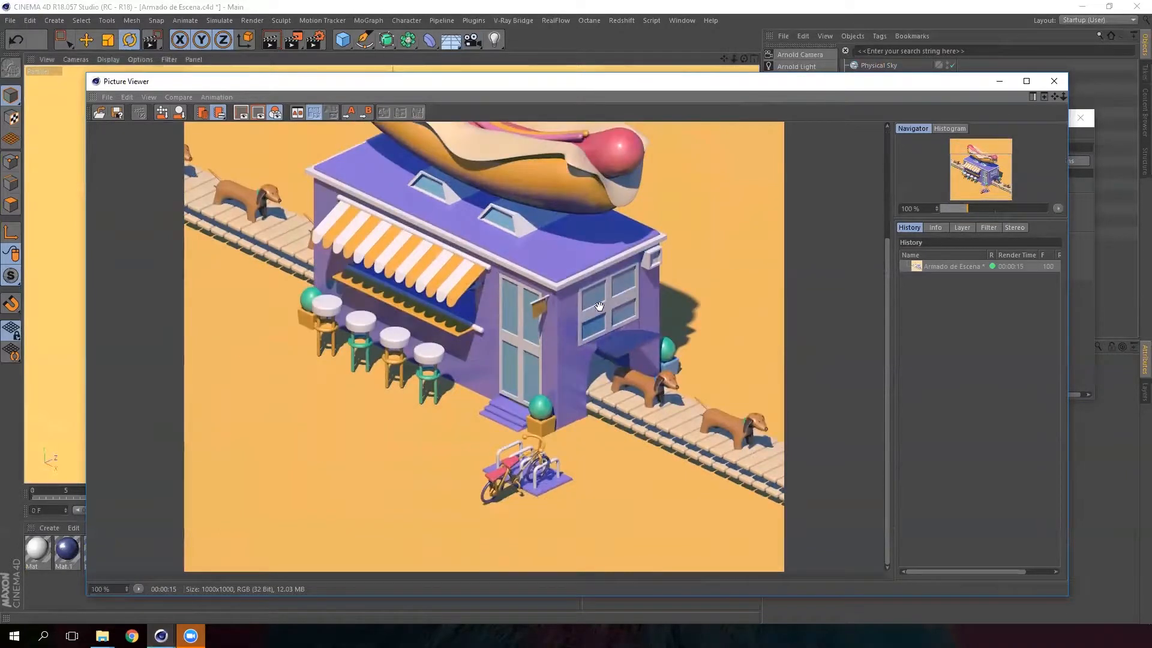
click(1000, 80)
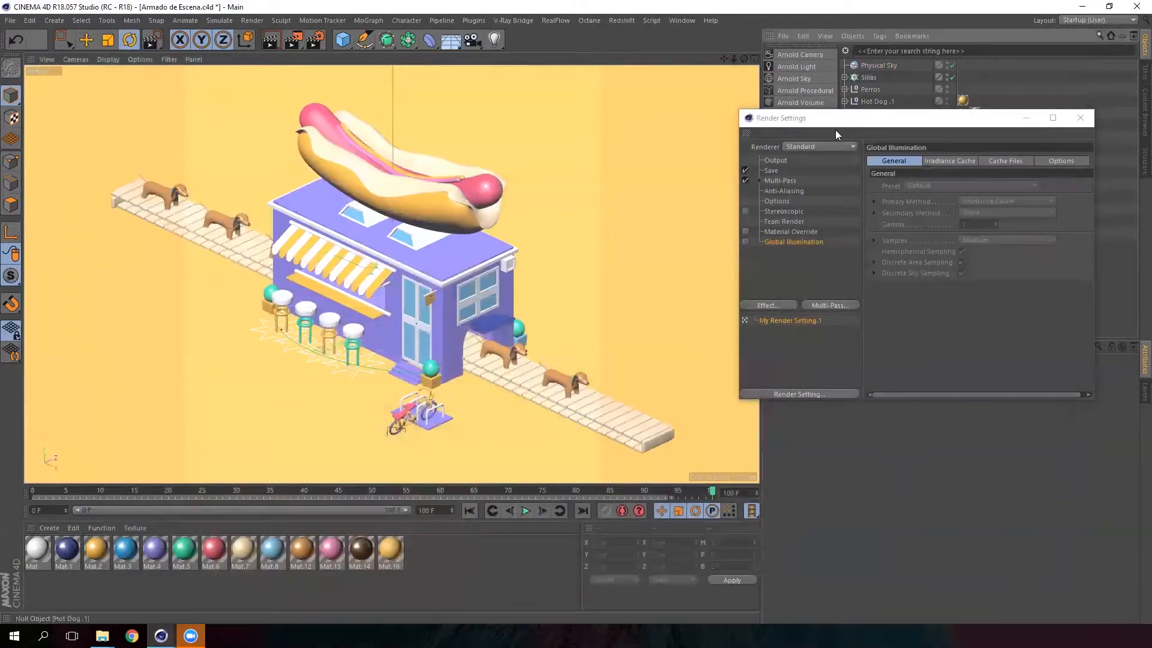
click(746, 242)
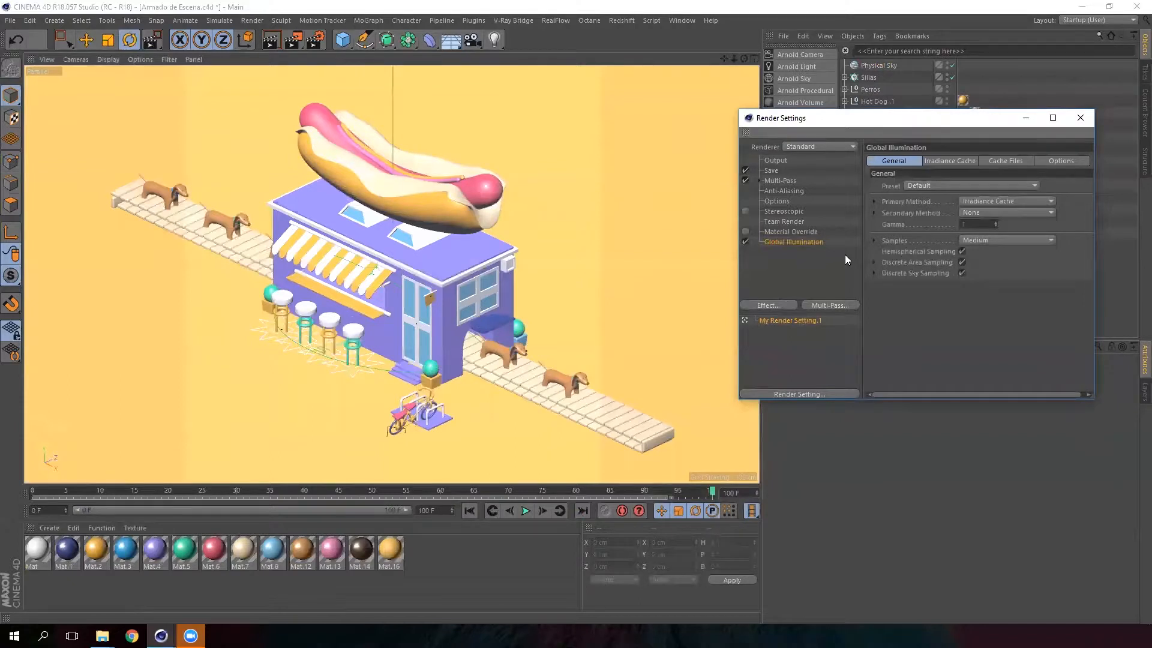
click(294, 42)
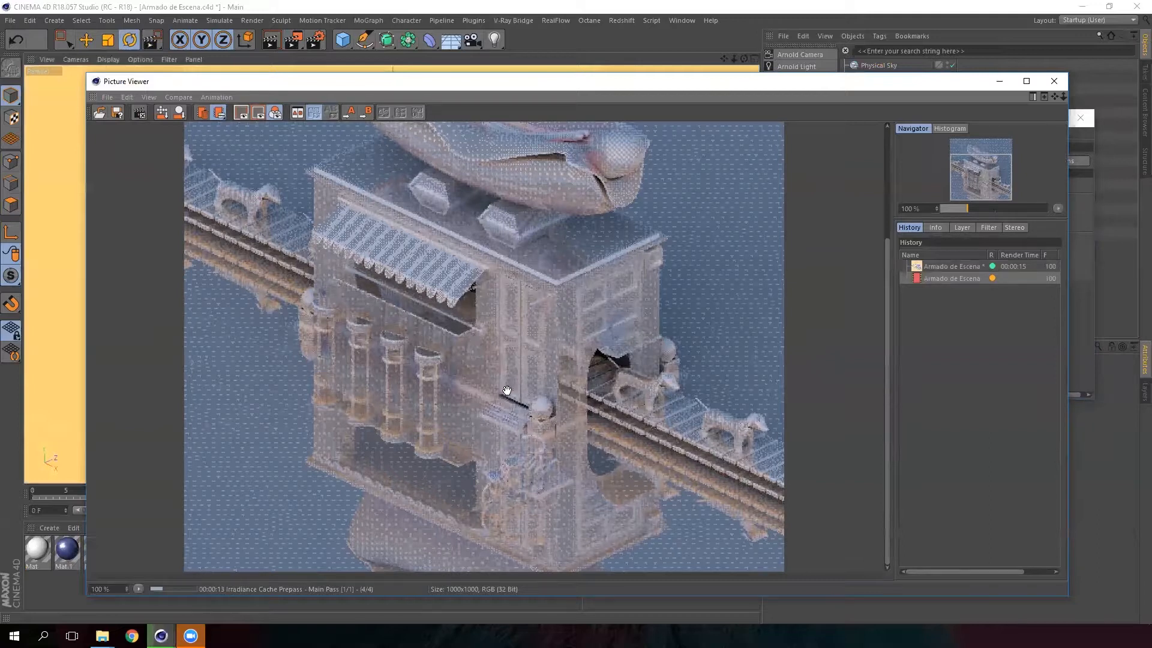
Examine the Global Illumination render as it completes, checking shadows and colours from the hot dog down to the stools and bike rack.
drag(598, 355, 597, 402)
scroll(628, 275, down, 1)
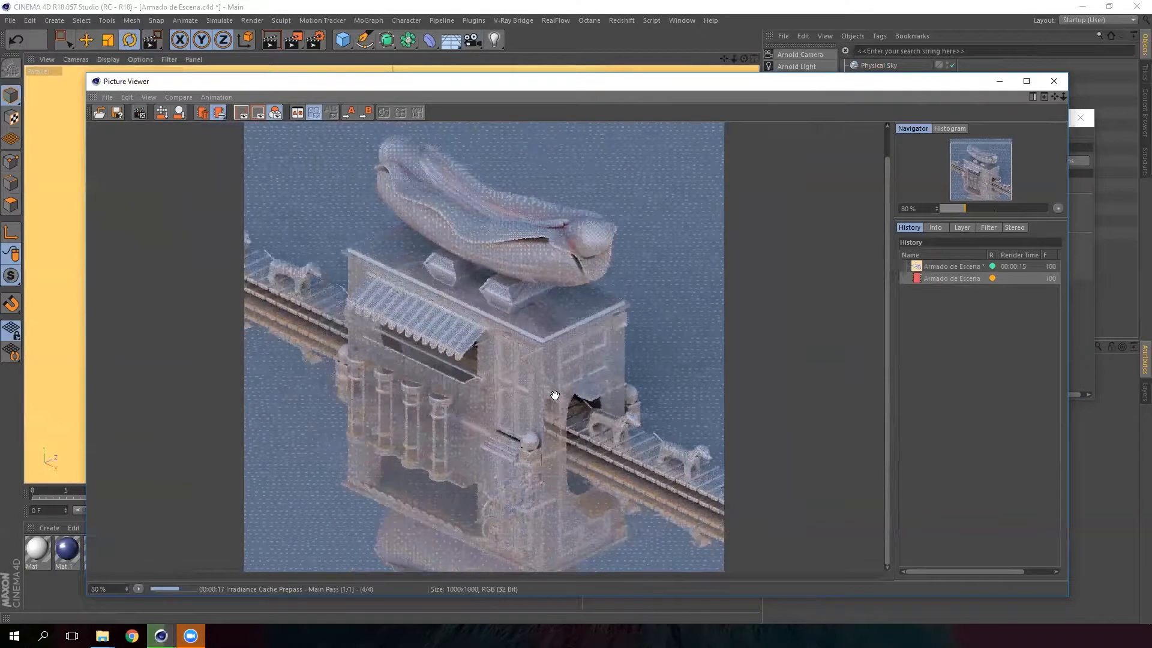
scroll(555, 395, up, 1)
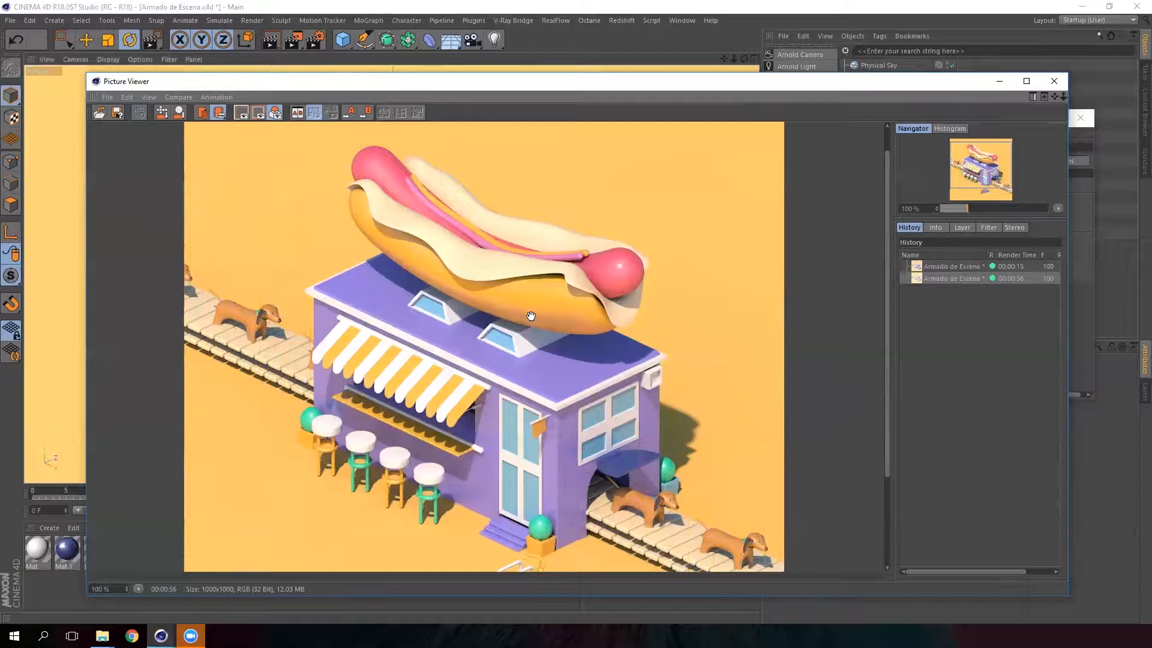
scroll(518, 321, down, 1)
scroll(518, 321, up, 1)
drag(543, 305, 453, 180)
mouse_move(549, 164)
mouse_down()
mouse_move(545, 265)
mouse_move(535, 173)
mouse_up()
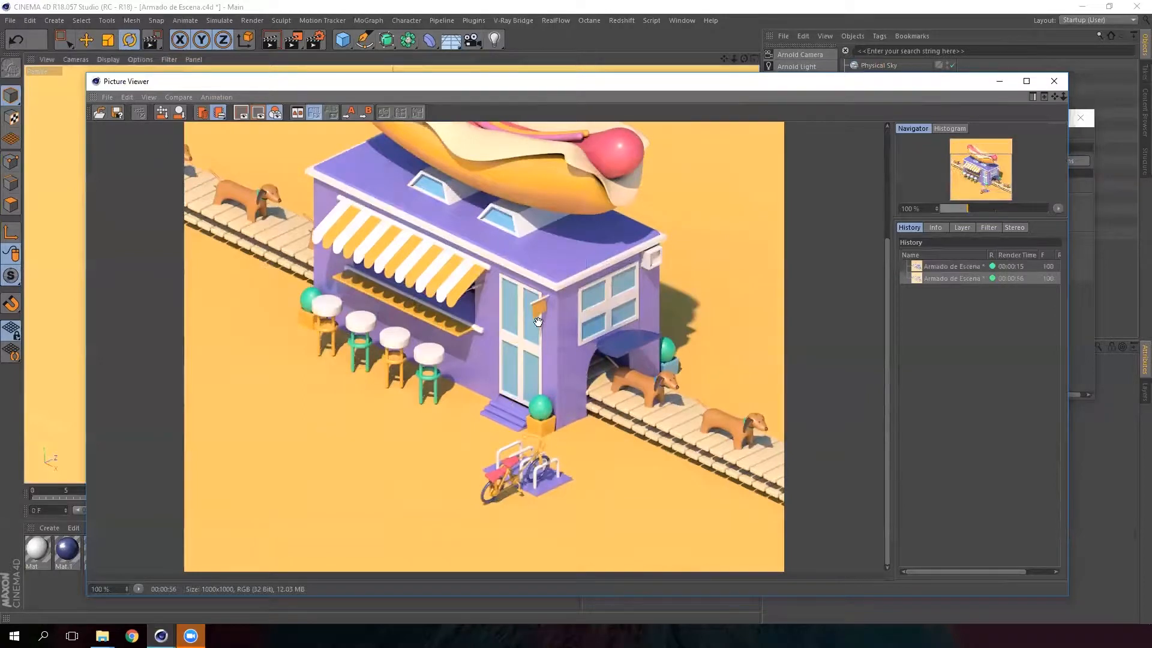
drag(539, 322, 565, 441)
drag(524, 281, 517, 246)
drag(581, 224, 479, 310)
drag(438, 377, 447, 376)
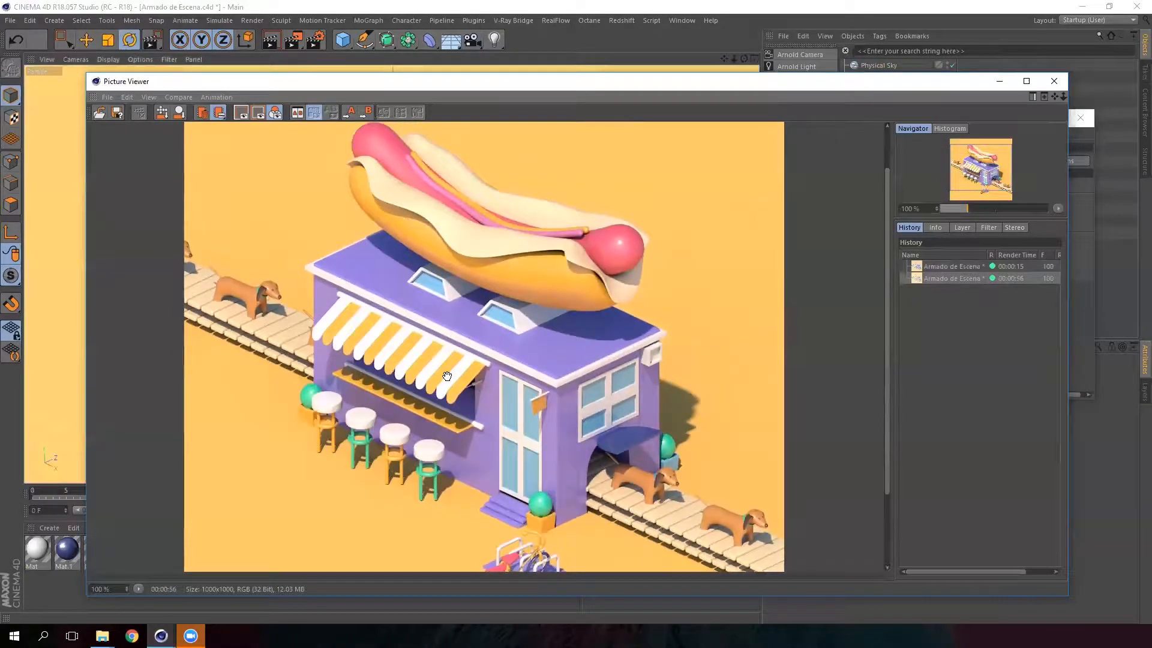
drag(509, 321, 509, 370)
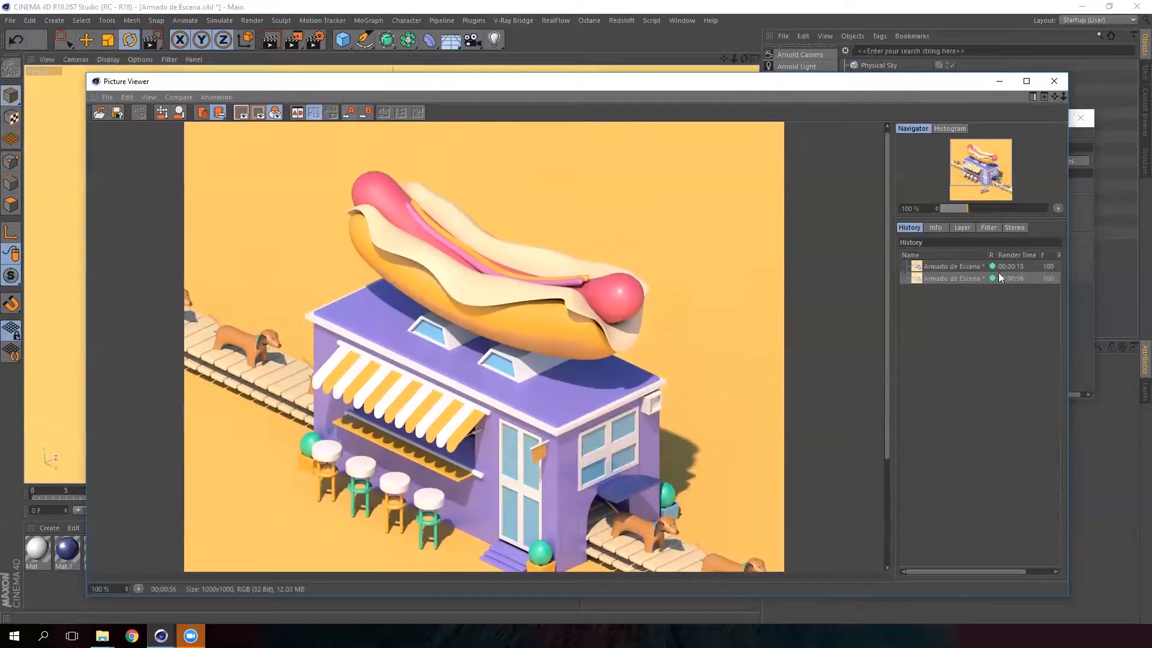
Widen the Picture Viewer's render history and switch between the two renders to compare their lighting.
drag(892, 267, 742, 267)
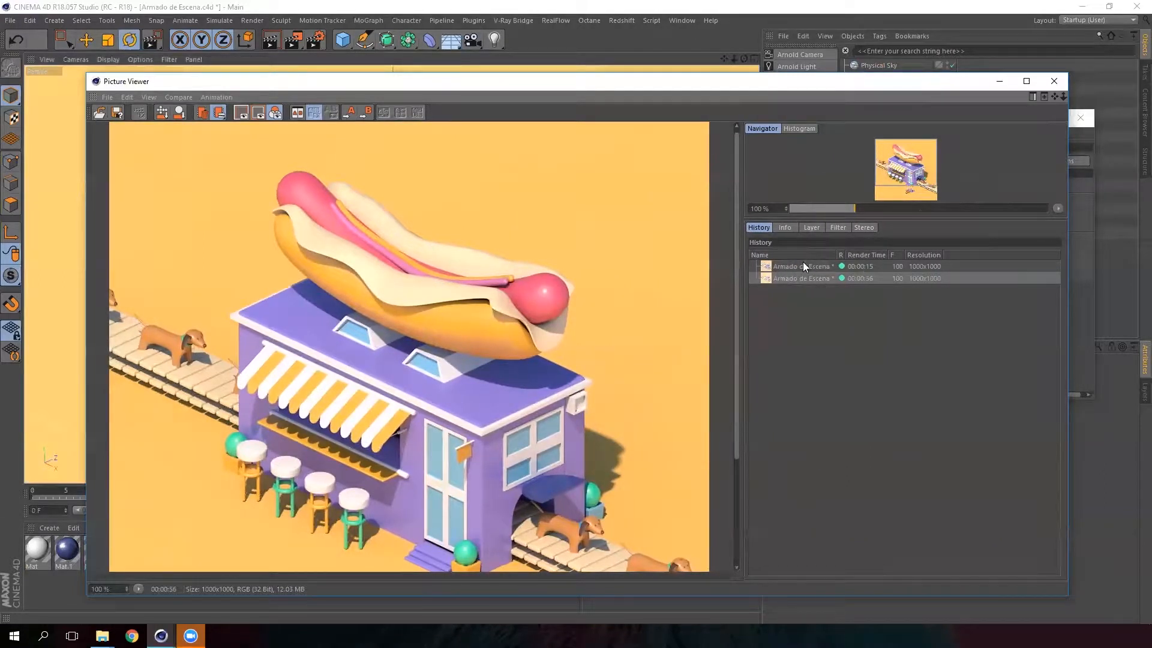
click(815, 270)
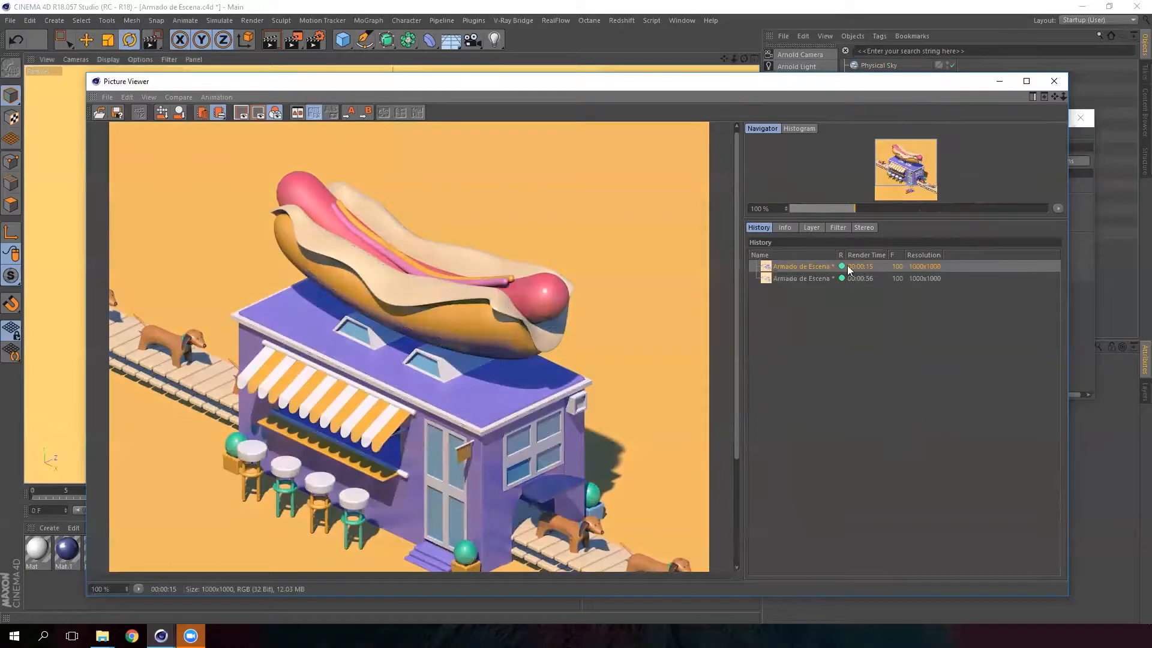
click(822, 280)
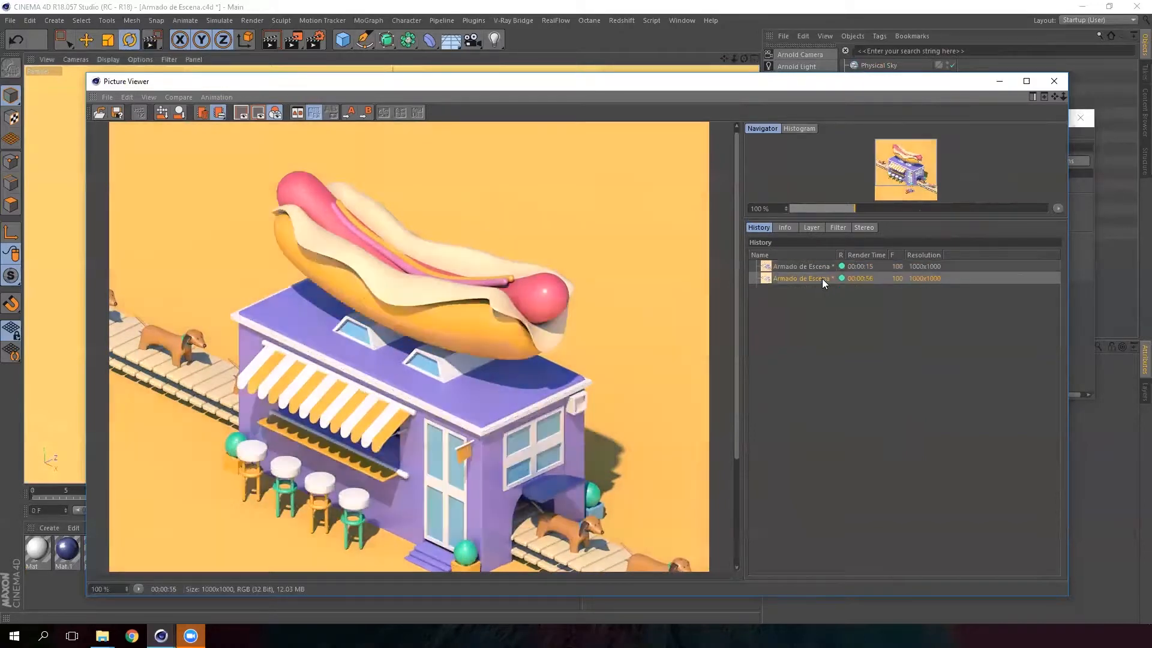
click(823, 265)
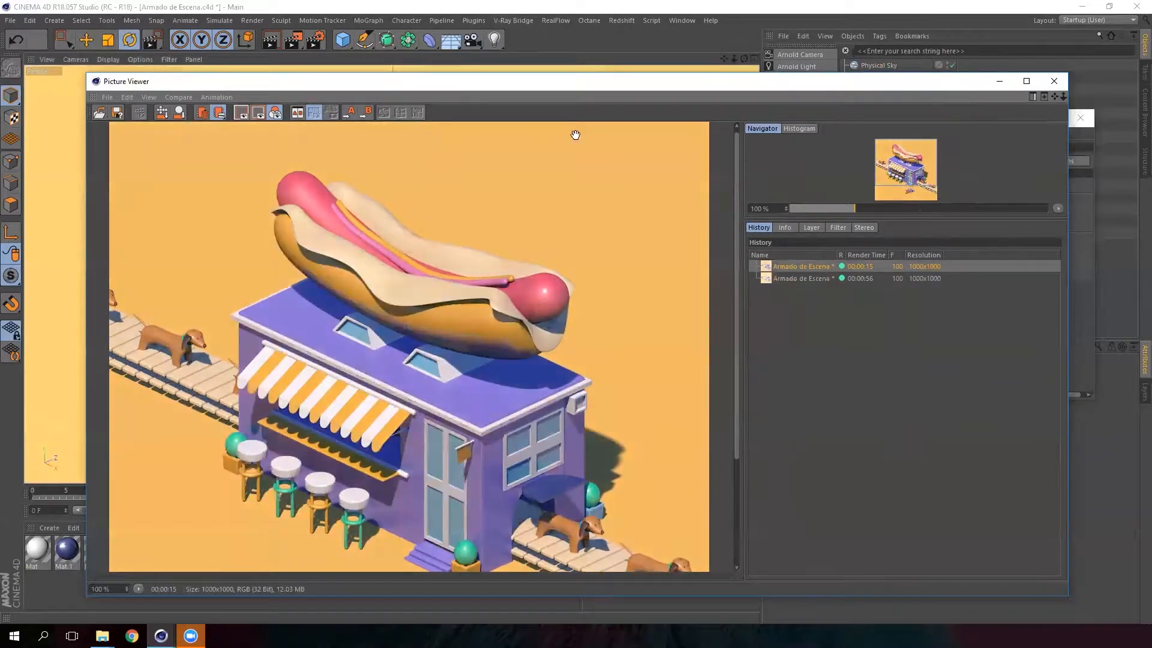
Set the render without Global Illumination as image A and the other as image B, and enlarge the Picture Viewer window.
click(351, 113)
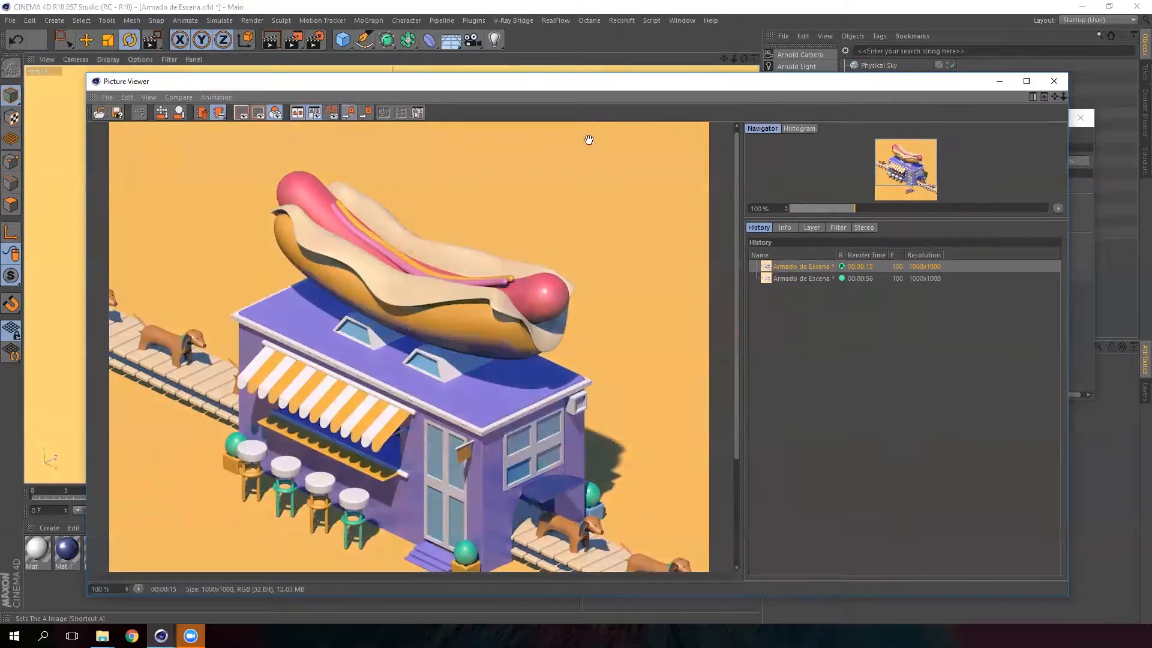
click(805, 281)
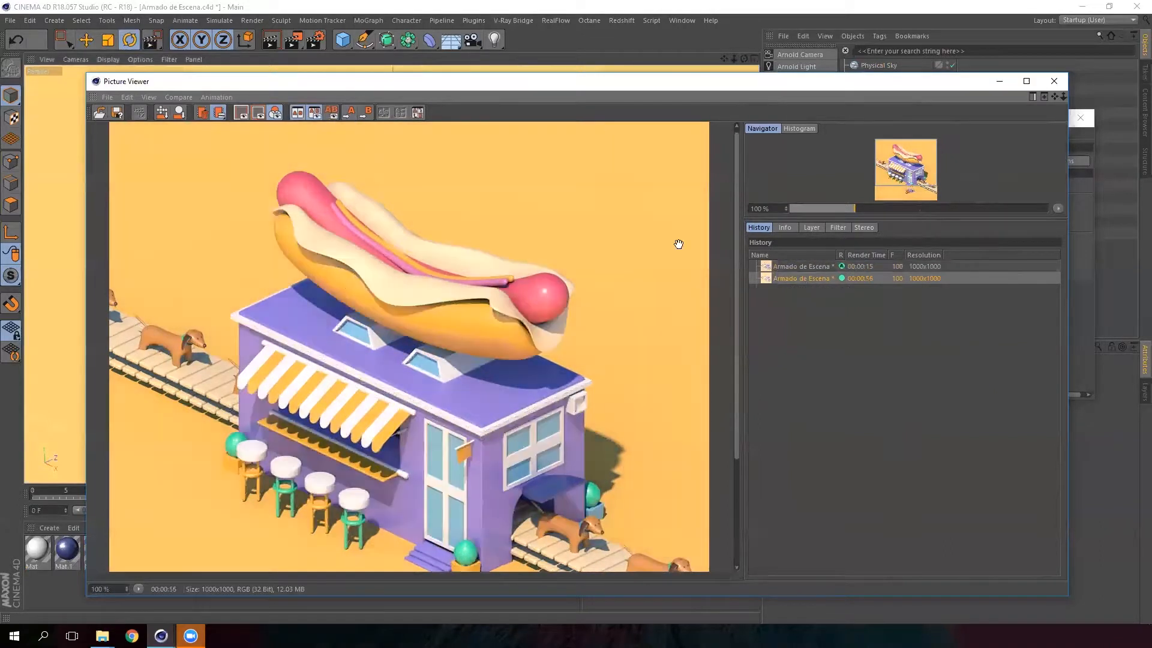
click(367, 114)
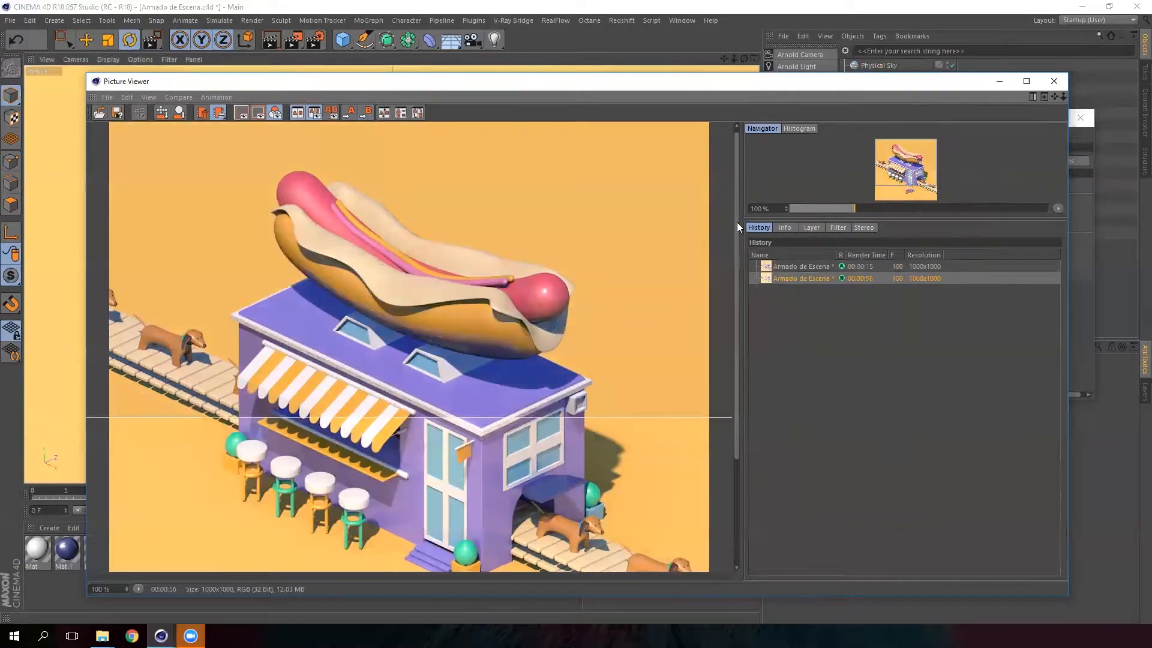
drag(722, 86, 680, 42)
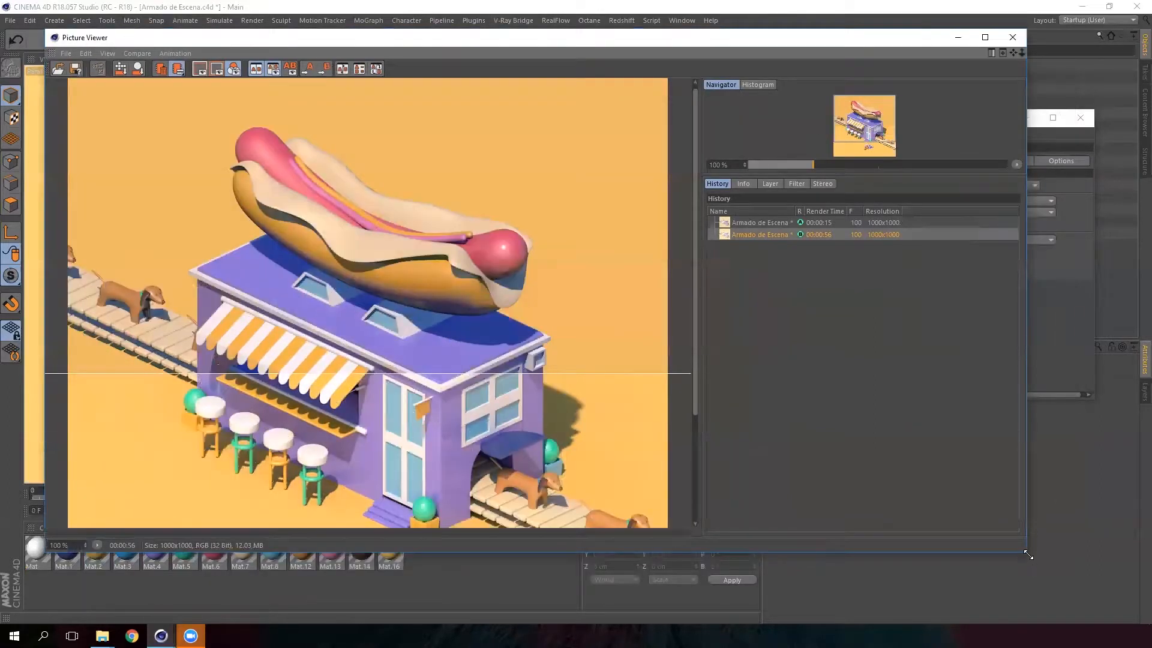
drag(946, 549, 1139, 618)
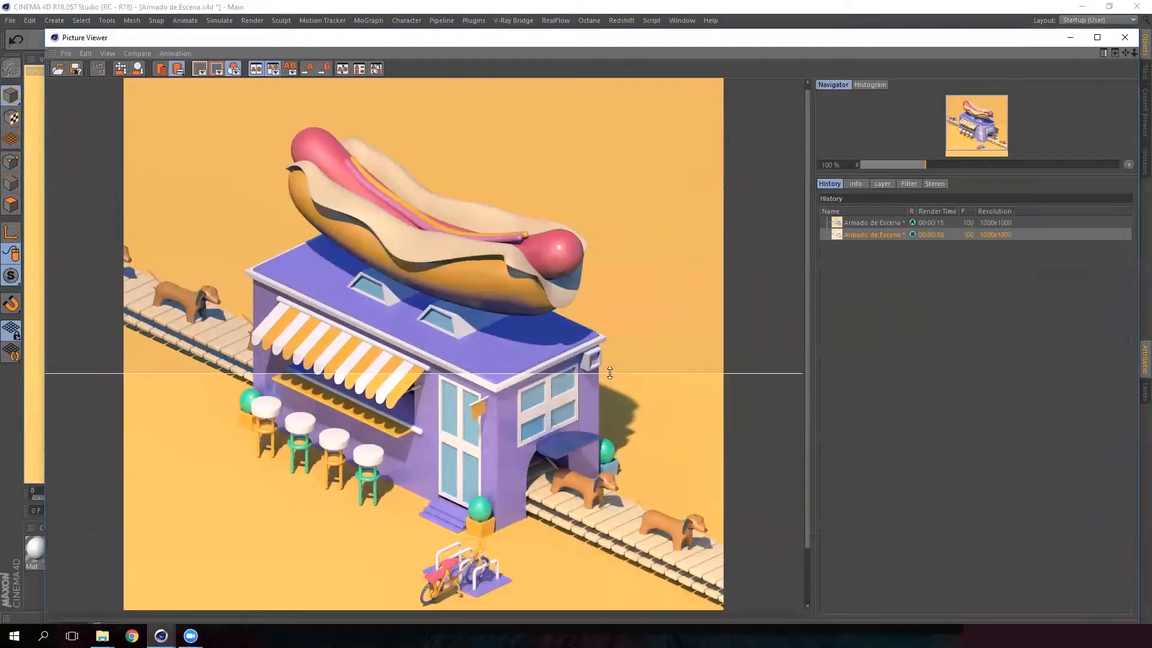
Sweep the A/B divider up and down the building to compare the lighting with and without Global Illumination.
drag(612, 373, 633, 116)
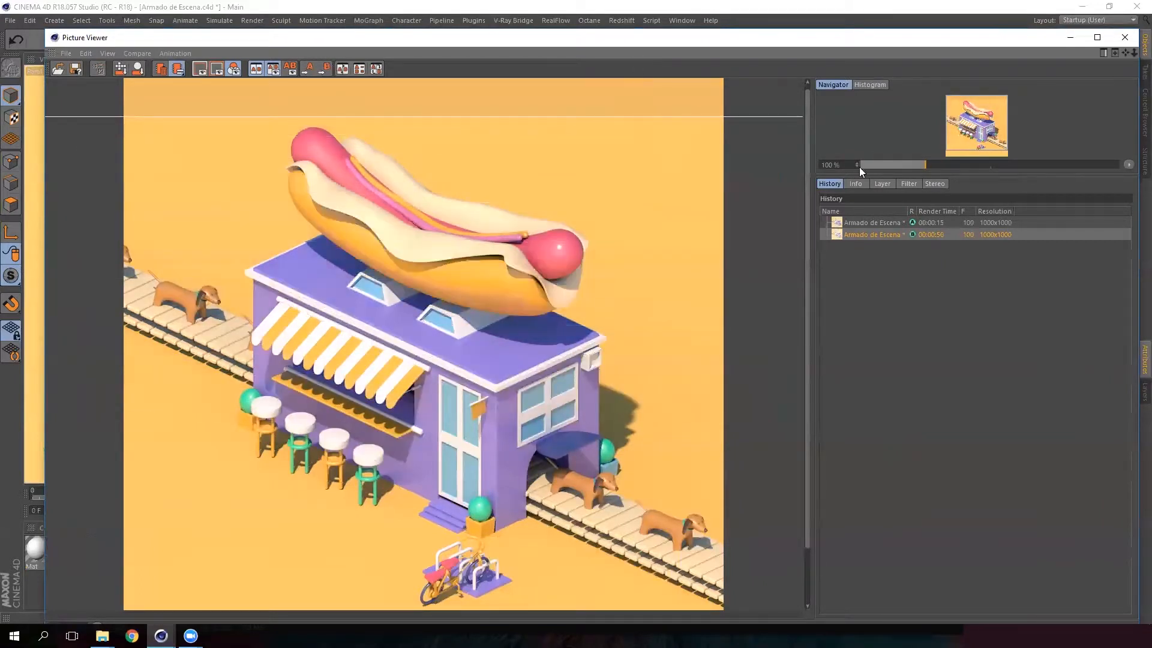
scroll(514, 216, down, 1)
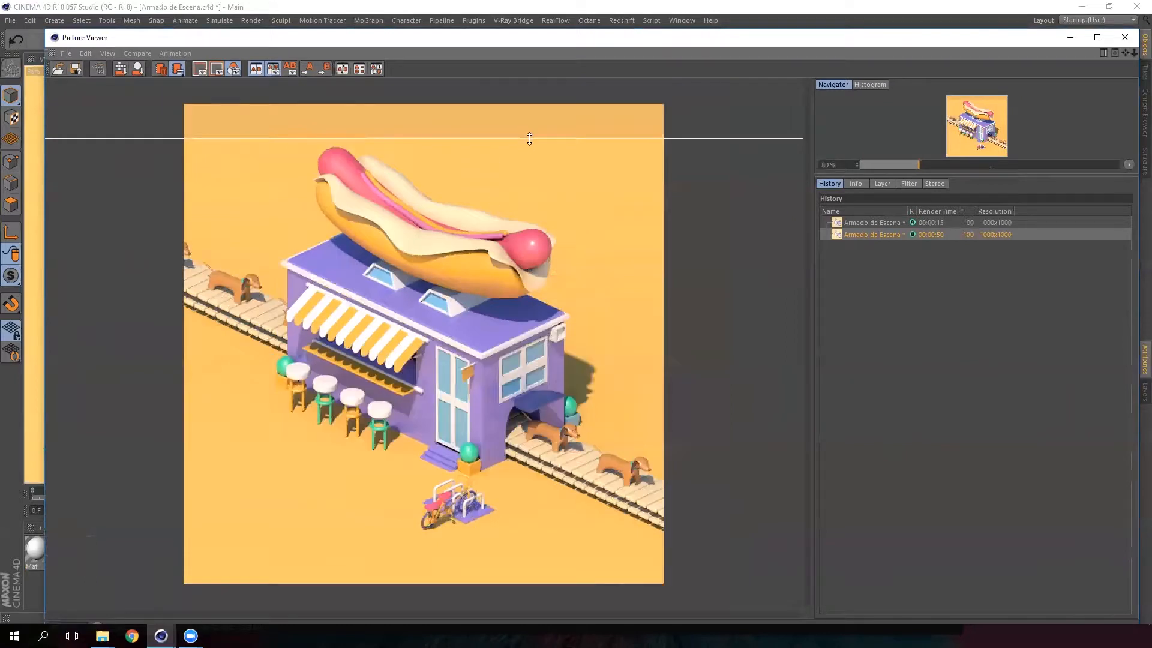
scroll(573, 287, up, 1)
drag(467, 120, 433, 425)
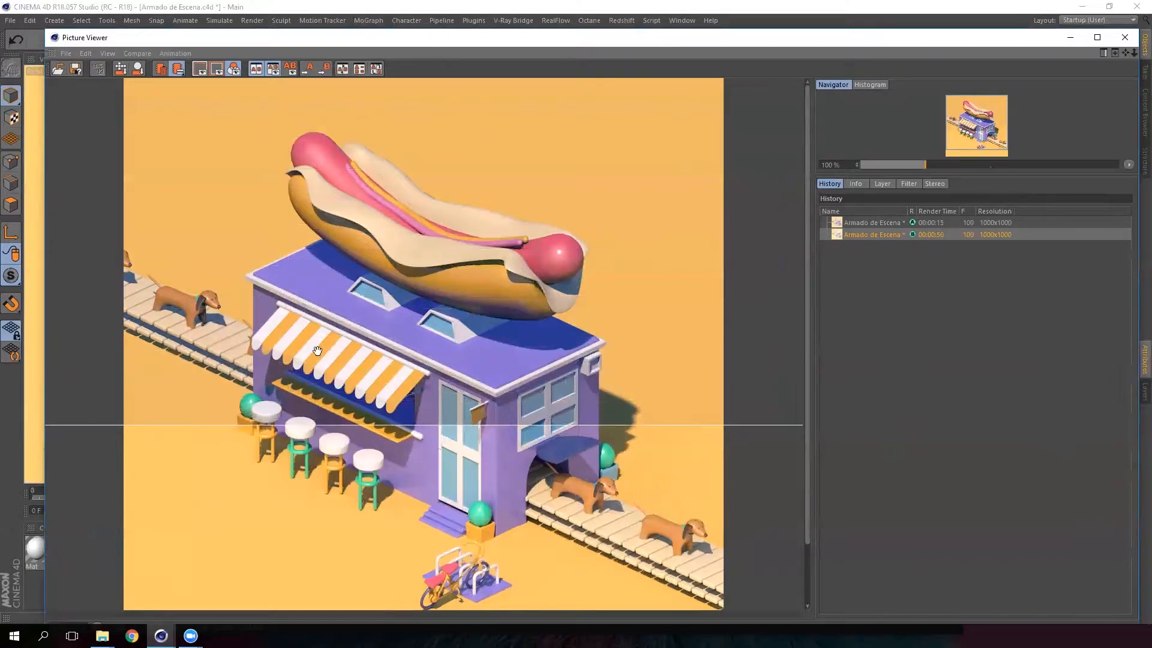
drag(408, 425, 456, 187)
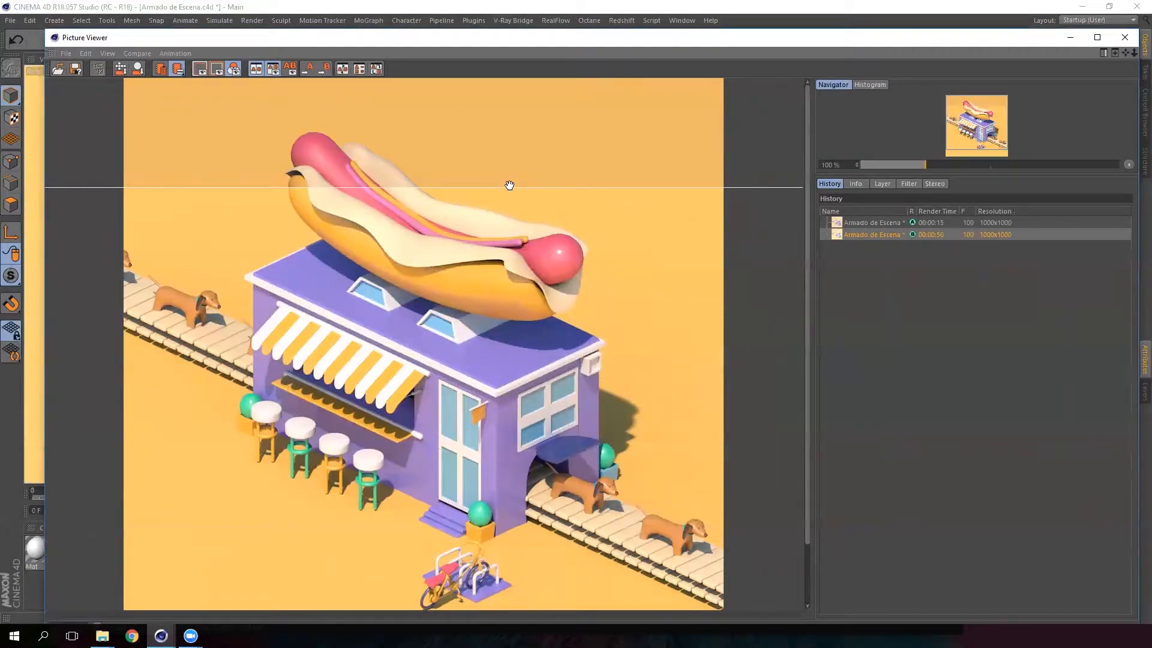
Move the A/B divider above the hot dog and inspect the building's shadows in the Global Illumination render.
drag(511, 186, 532, 95)
drag(506, 318, 511, 244)
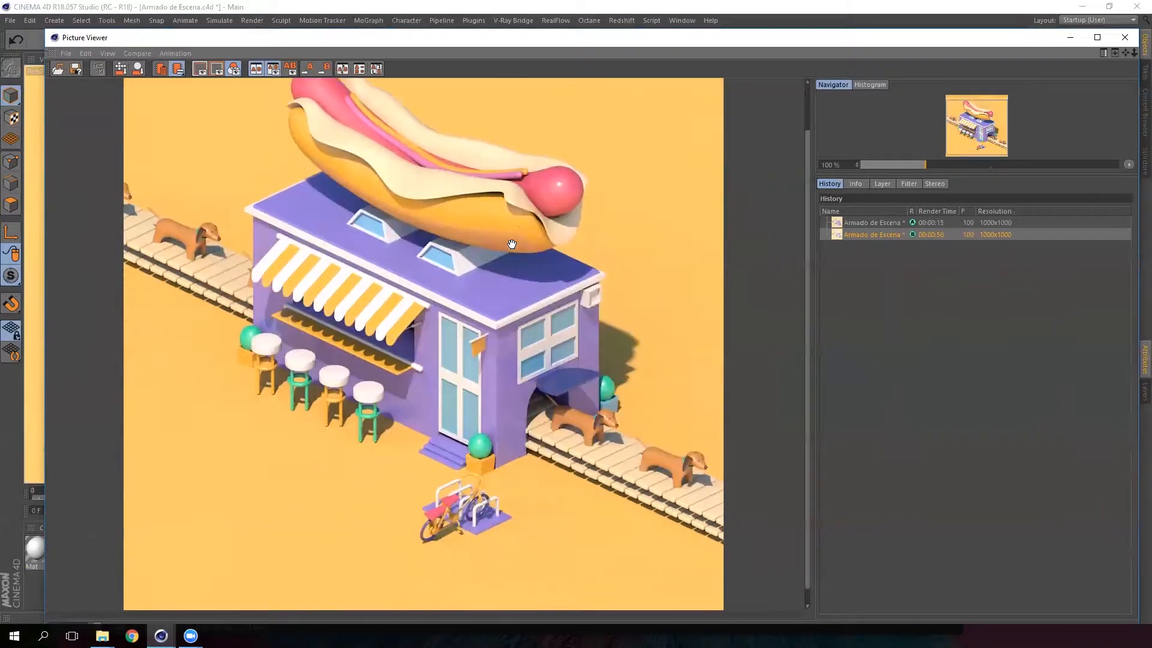
drag(480, 373, 432, 406)
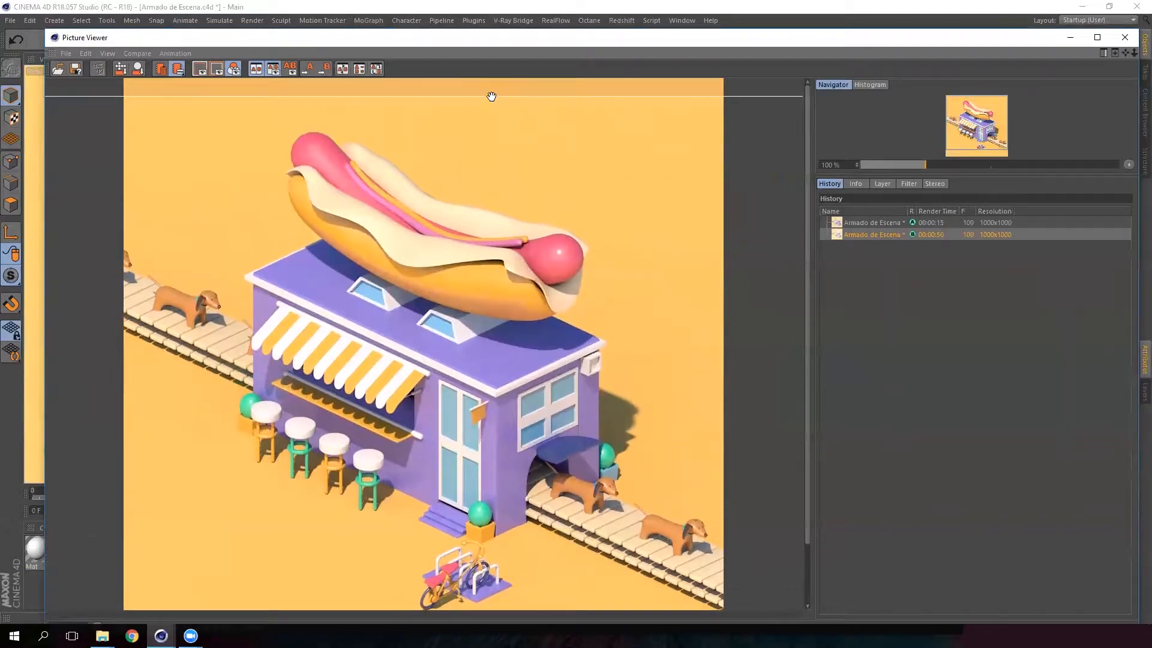
mouse_move(491, 95)
mouse_down()
mouse_move(476, 157)
mouse_move(480, 516)
mouse_move(512, 102)
mouse_up()
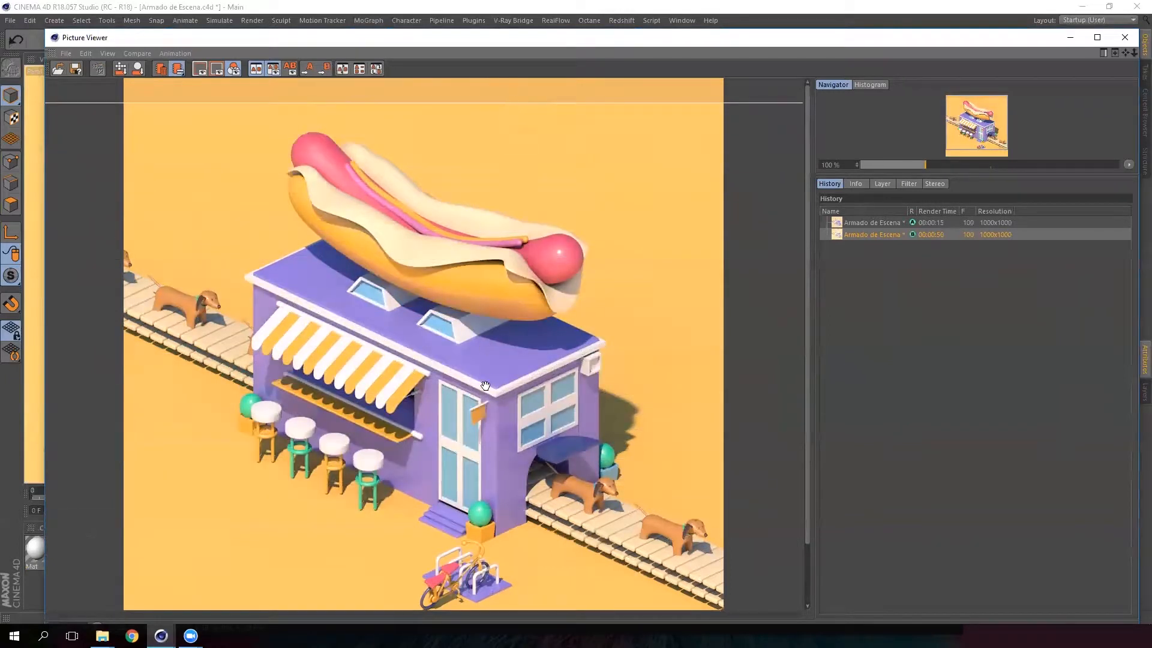
drag(486, 356, 487, 287)
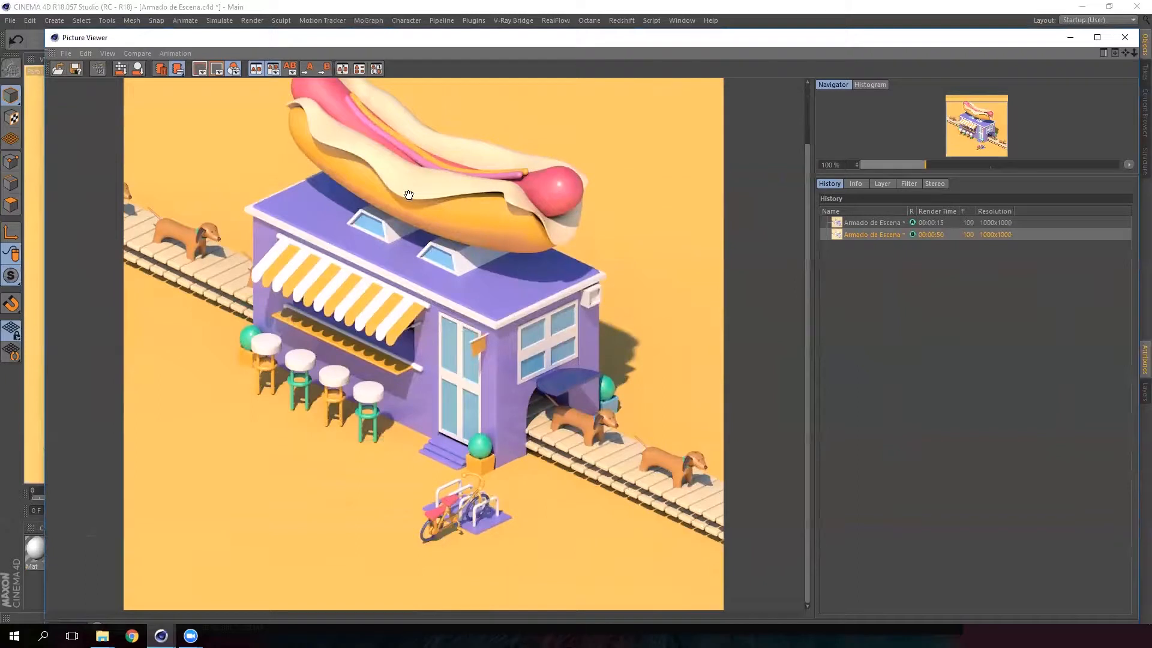
drag(565, 215, 564, 281)
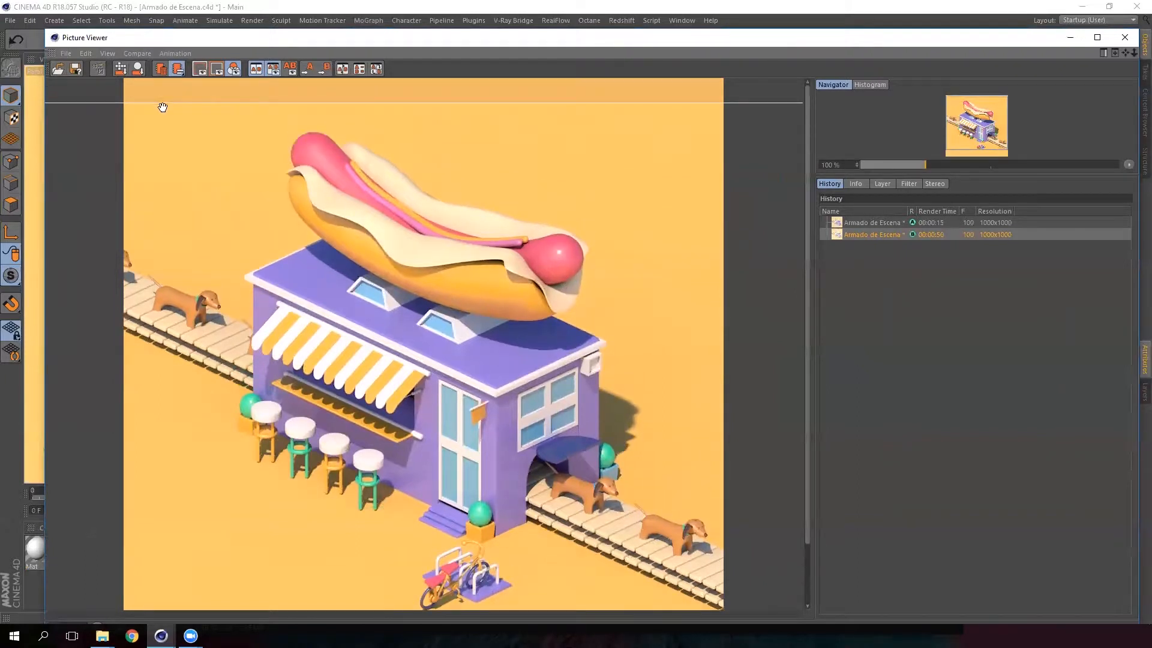
drag(168, 103, 579, 141)
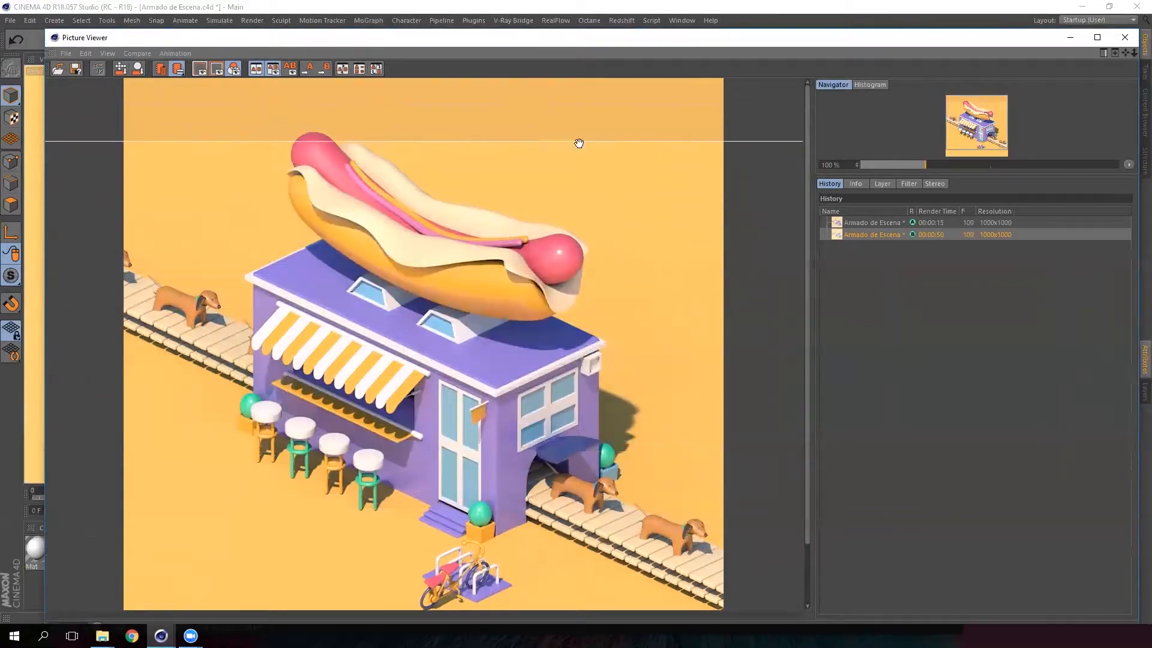
Minimise the Picture Viewer, then widen the Render Settings window and reposition it over the workspace.
click(1081, 39)
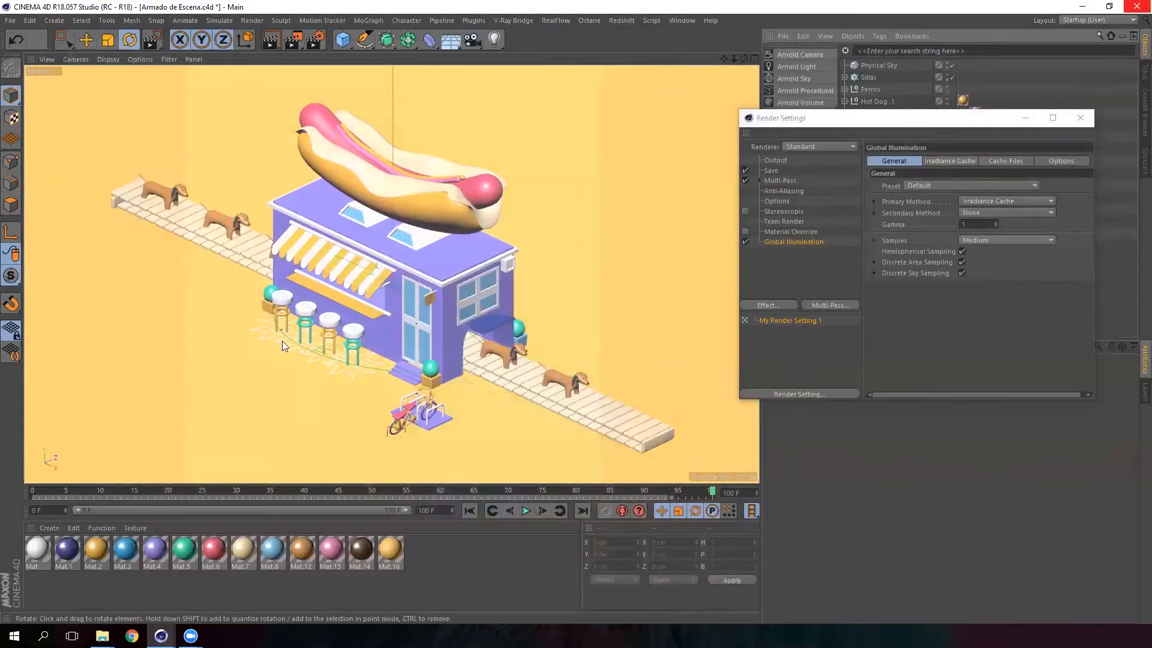
drag(875, 122, 550, 123)
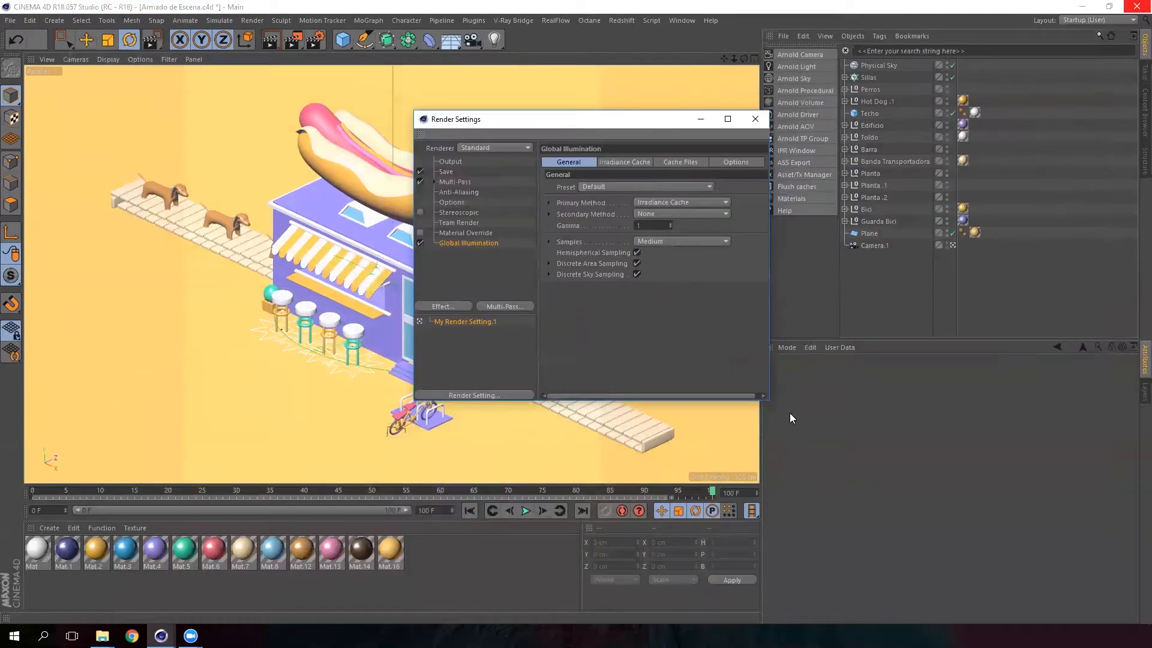
drag(768, 402, 1043, 399)
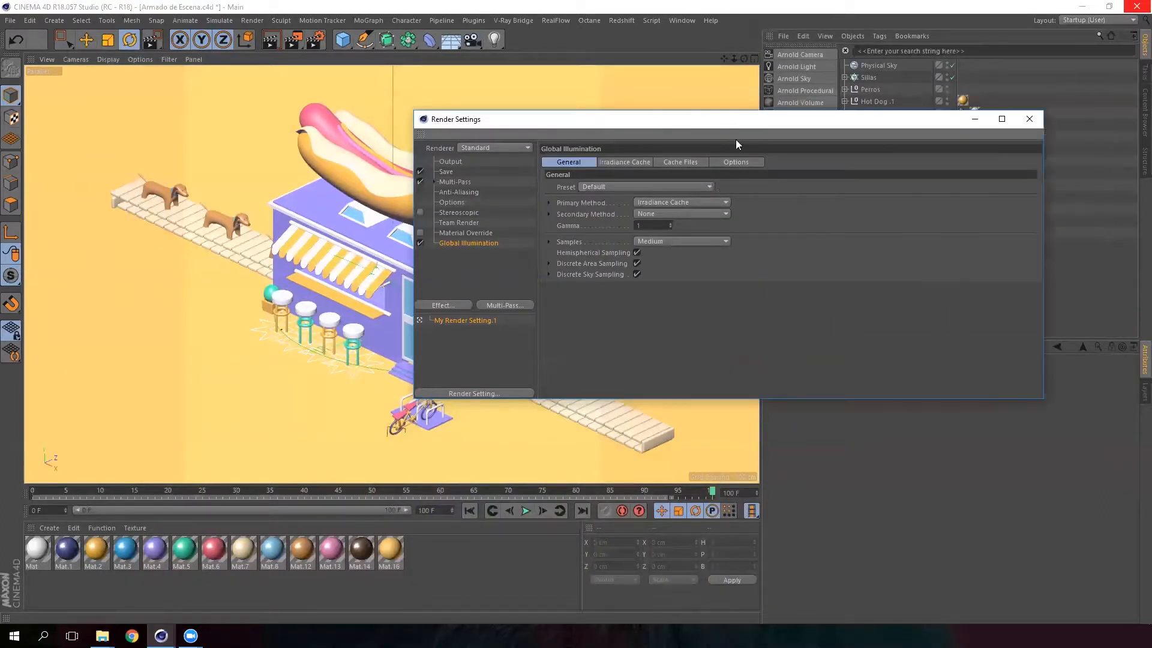
drag(752, 124, 807, 238)
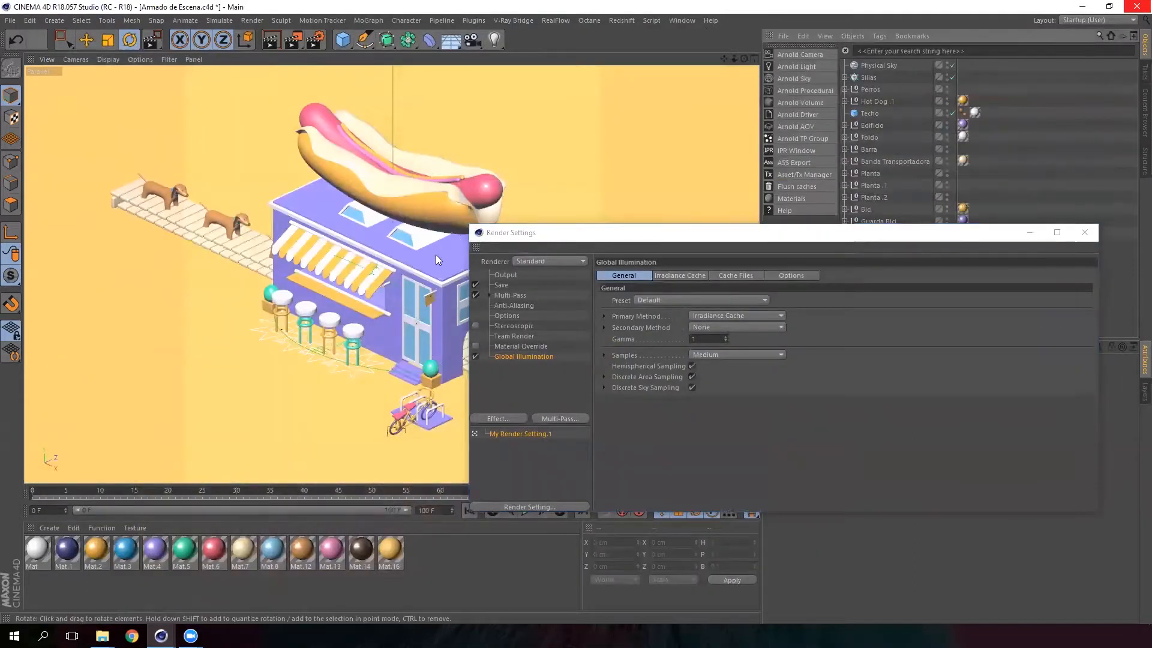
Set the render's anti-aliasing to Best, and resize, reposition and minimise the Render Settings window.
click(527, 305)
drag(659, 232, 537, 148)
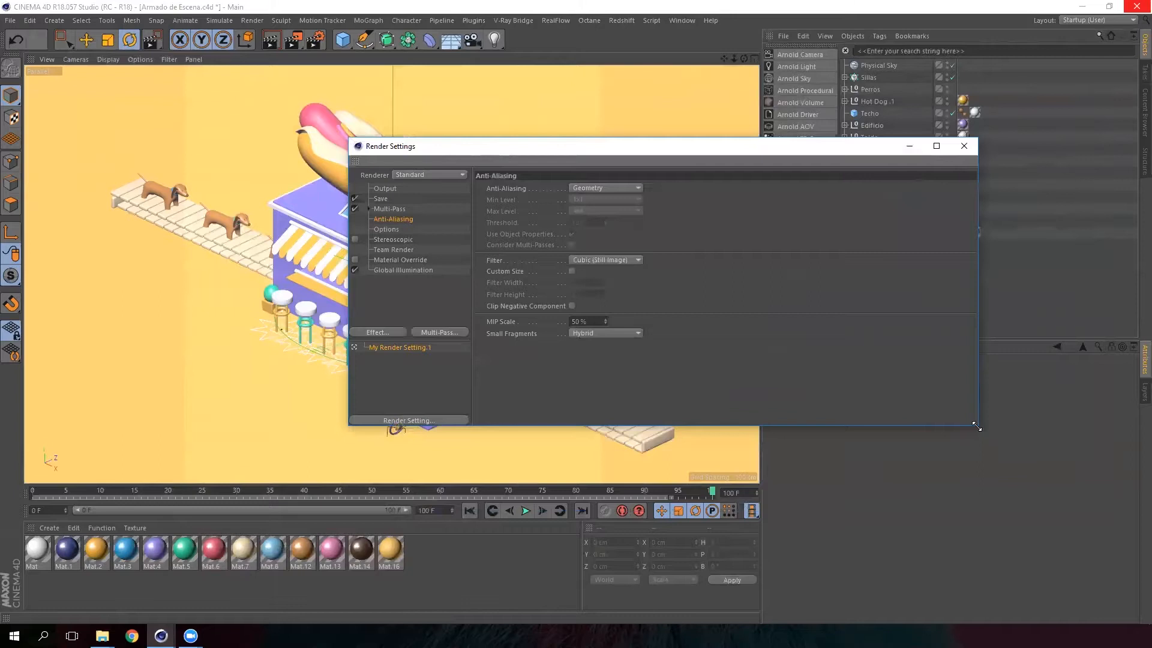
drag(977, 425, 920, 546)
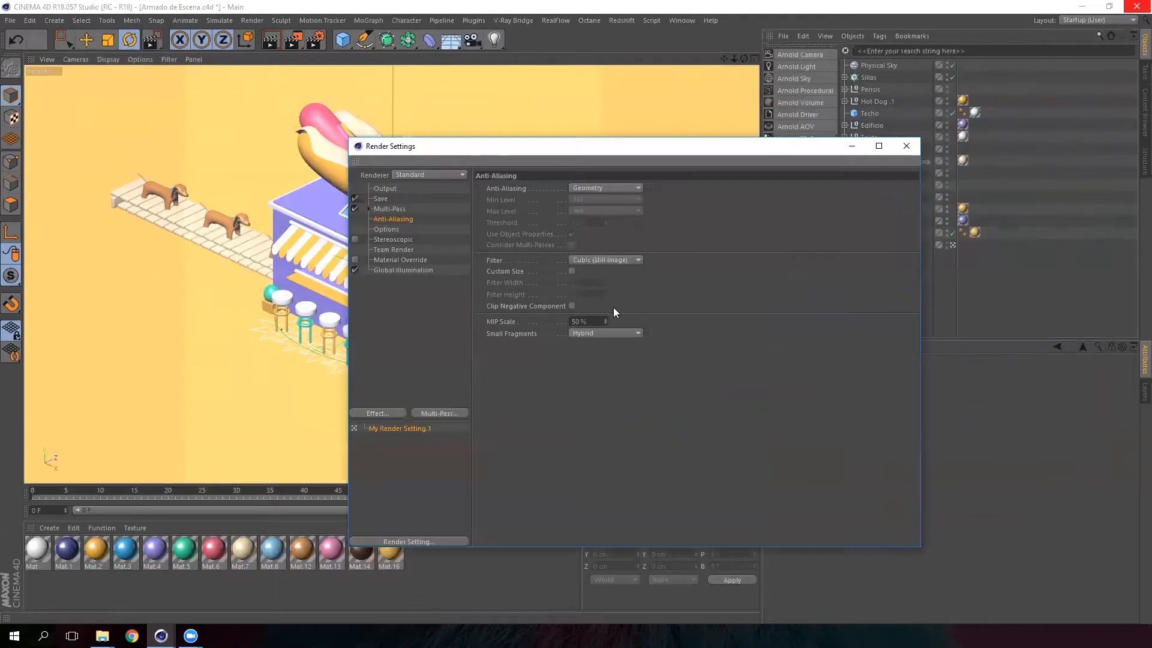
click(628, 189)
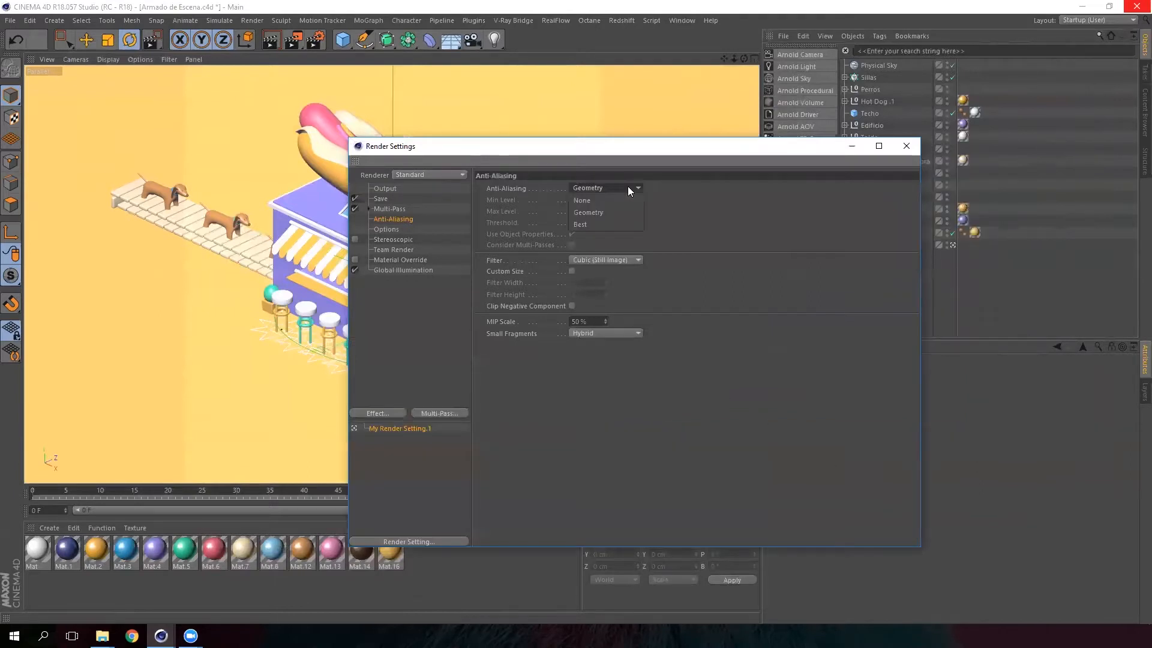
click(585, 223)
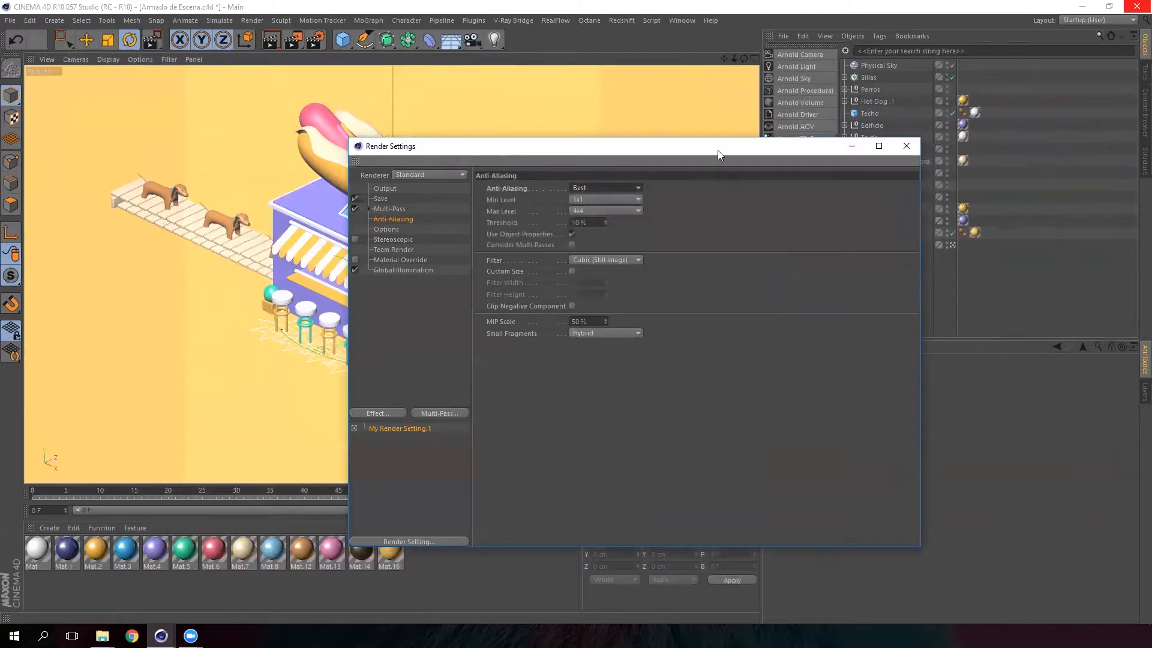
drag(719, 150, 856, 116)
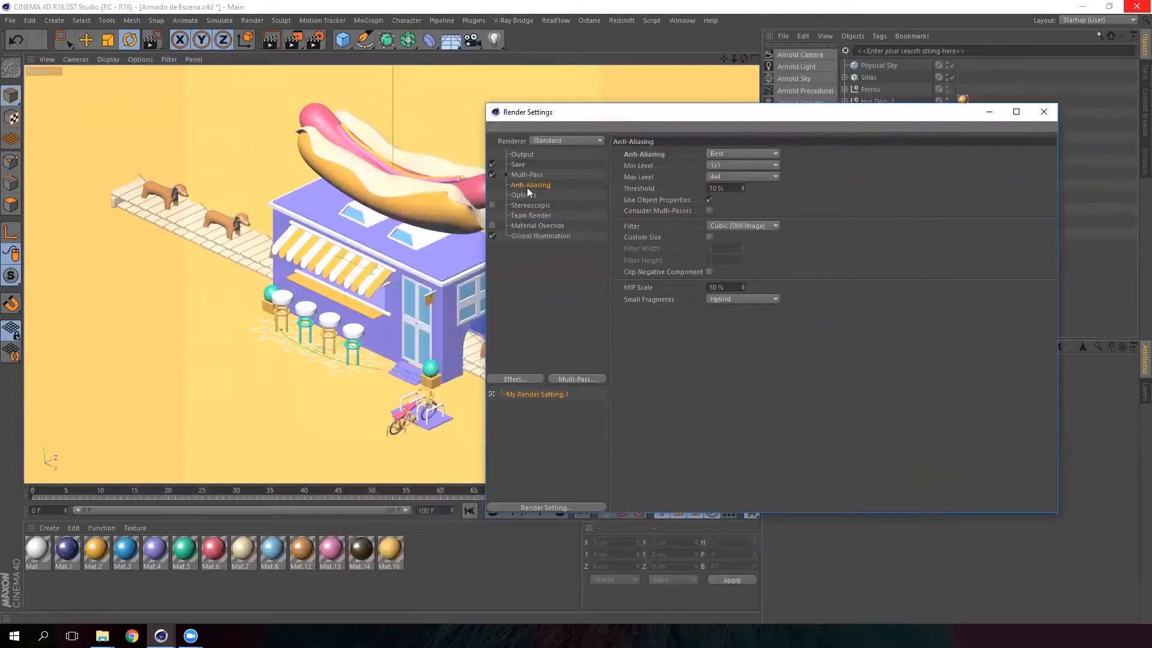
click(989, 110)
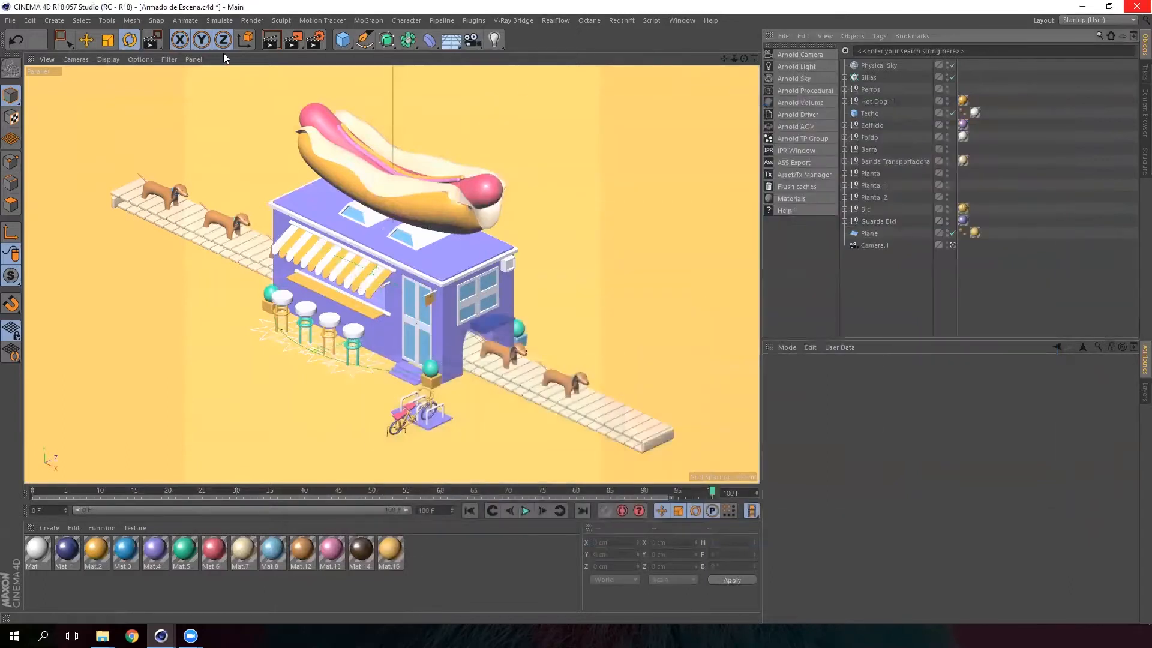
Render the scene to the Picture Viewer, inspect the lower part of the image, and minimise the viewer.
click(293, 38)
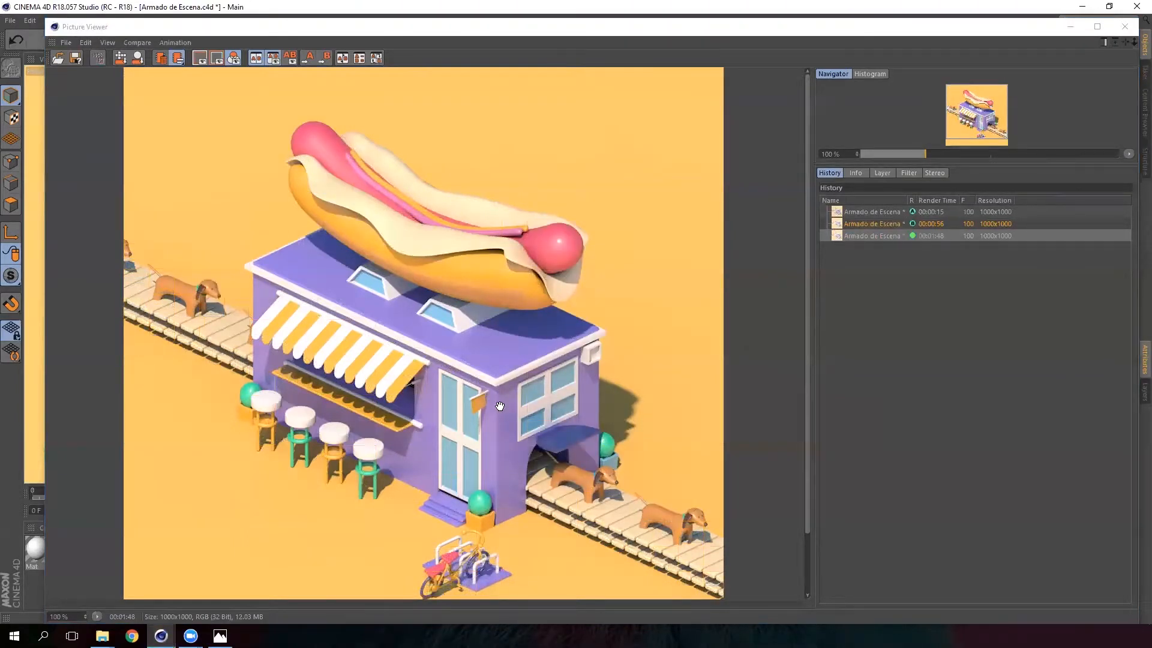
drag(523, 318, 534, 258)
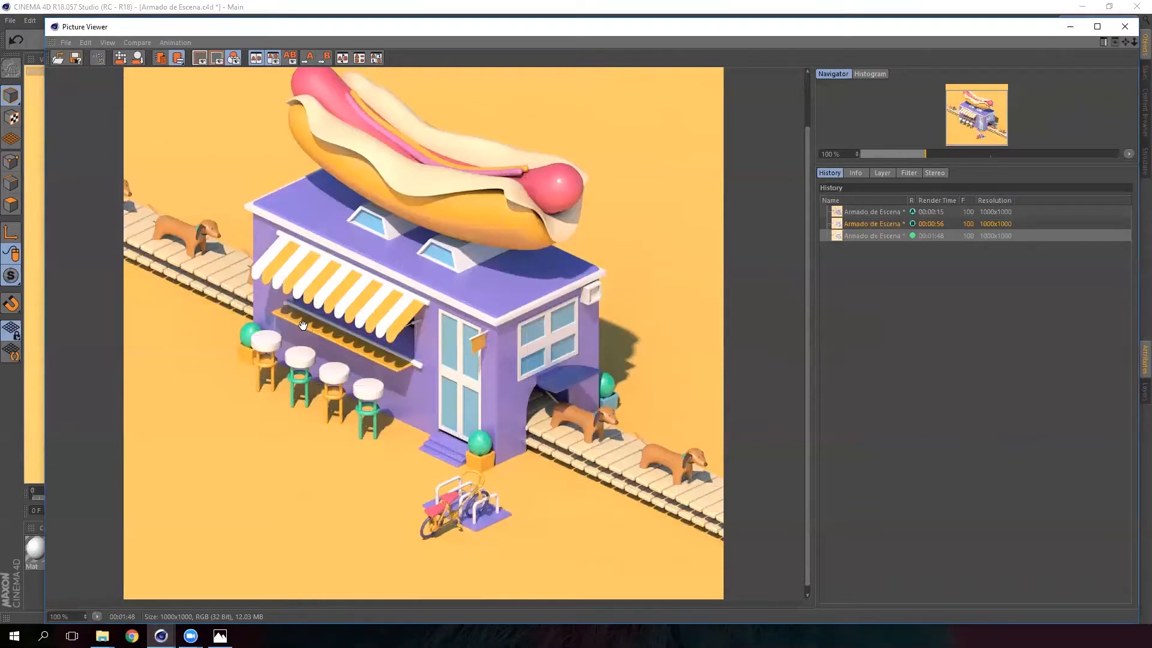
click(1068, 28)
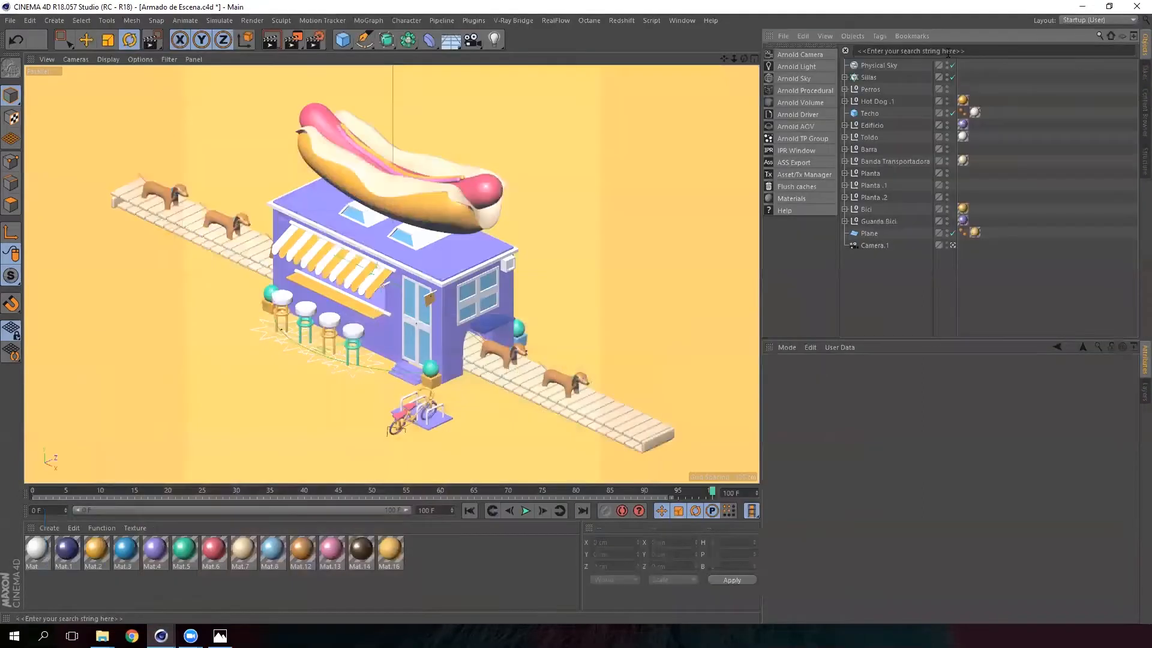
Review the Physical Sky's properties with the attributes area enlarged, and set its sky intensity to 90%.
click(885, 62)
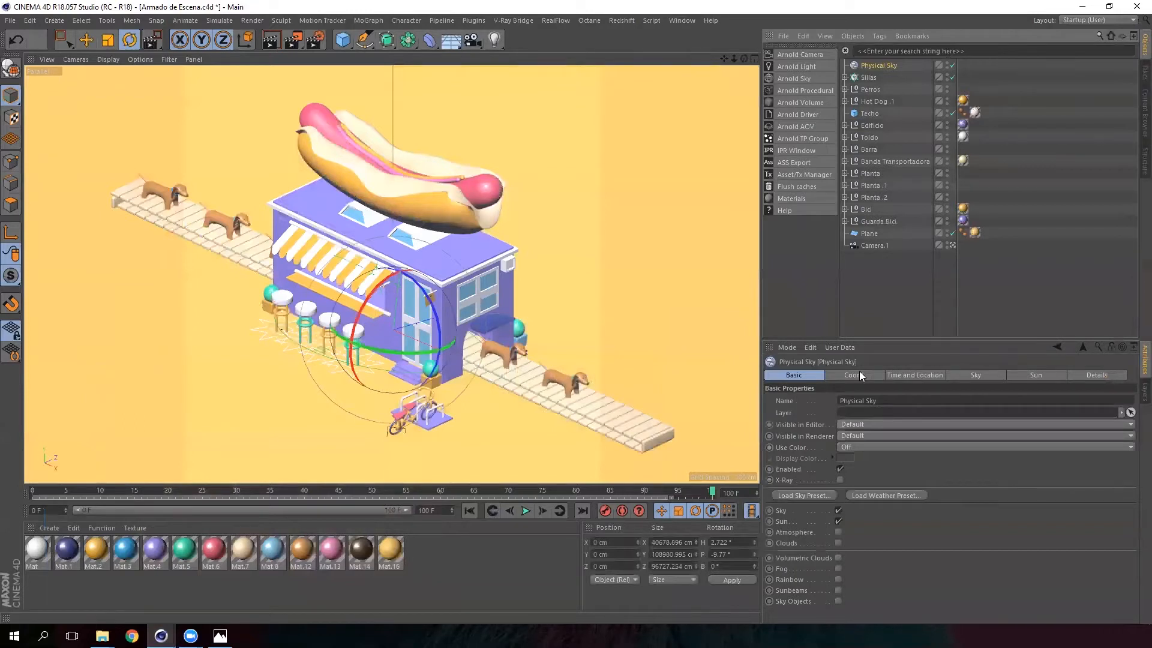
click(903, 375)
click(804, 375)
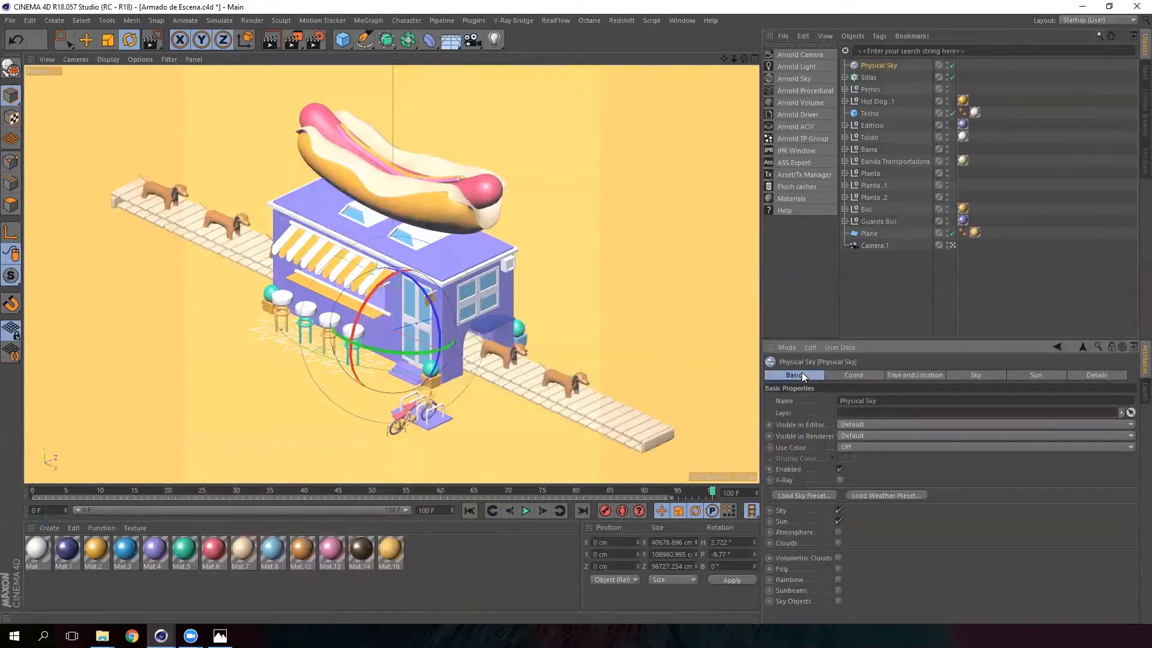
drag(842, 342, 842, 288)
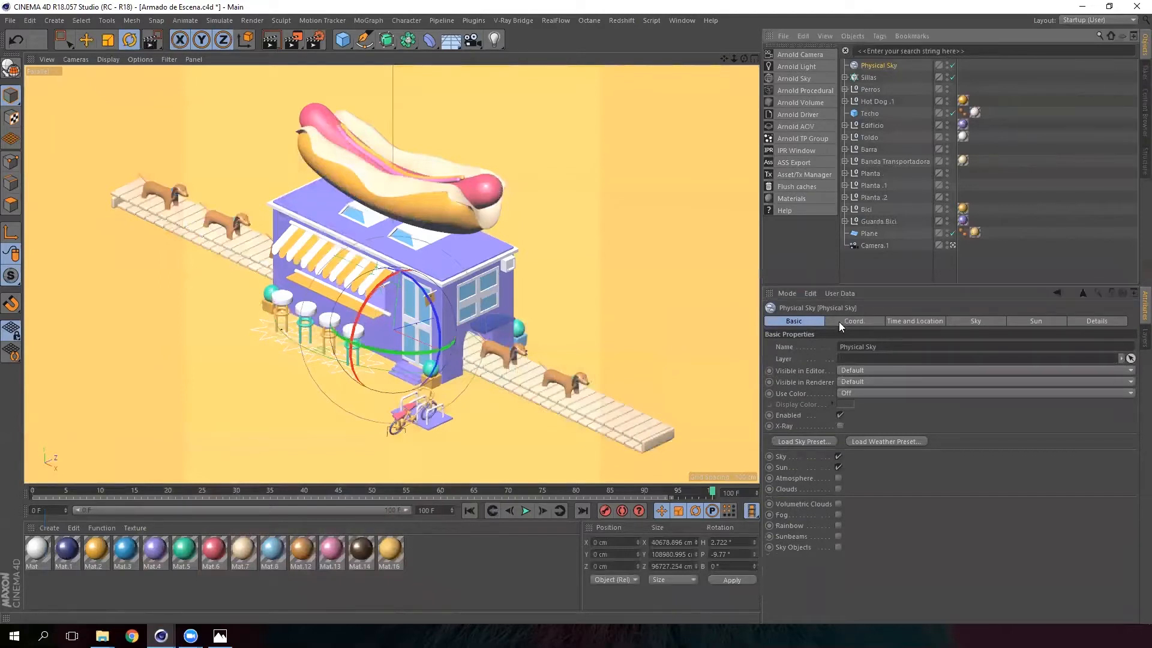
click(909, 322)
click(974, 323)
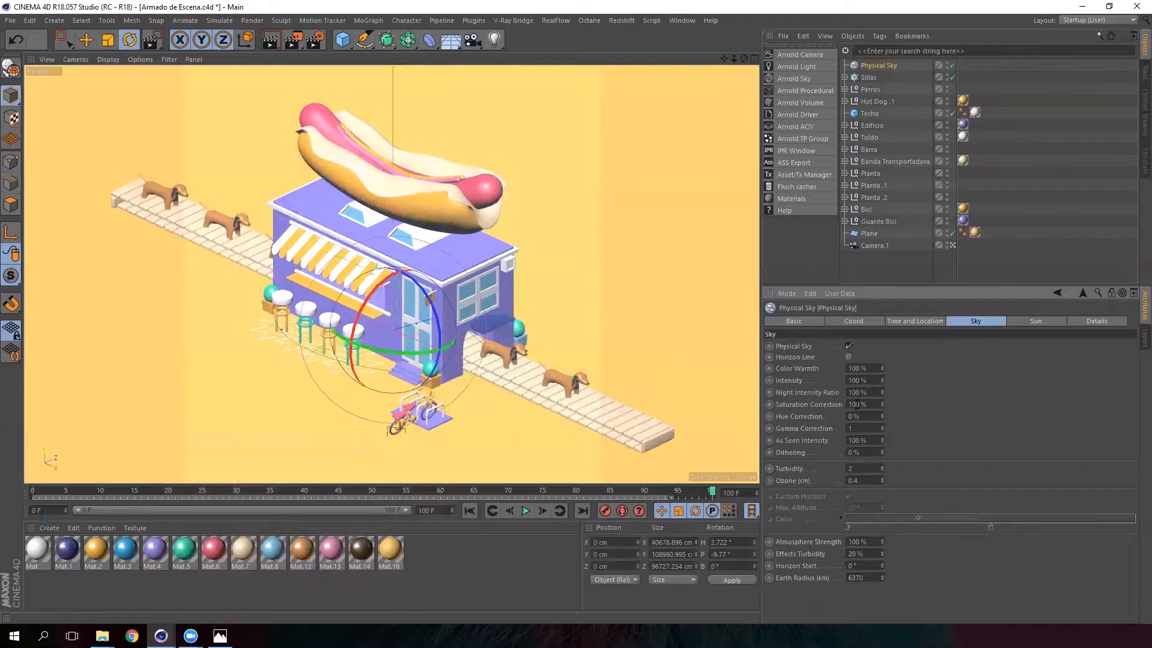
double_click(864, 381)
text(90)
Set the sun's shadow density to 50% and enlarge the viewport's height.
click(1028, 319)
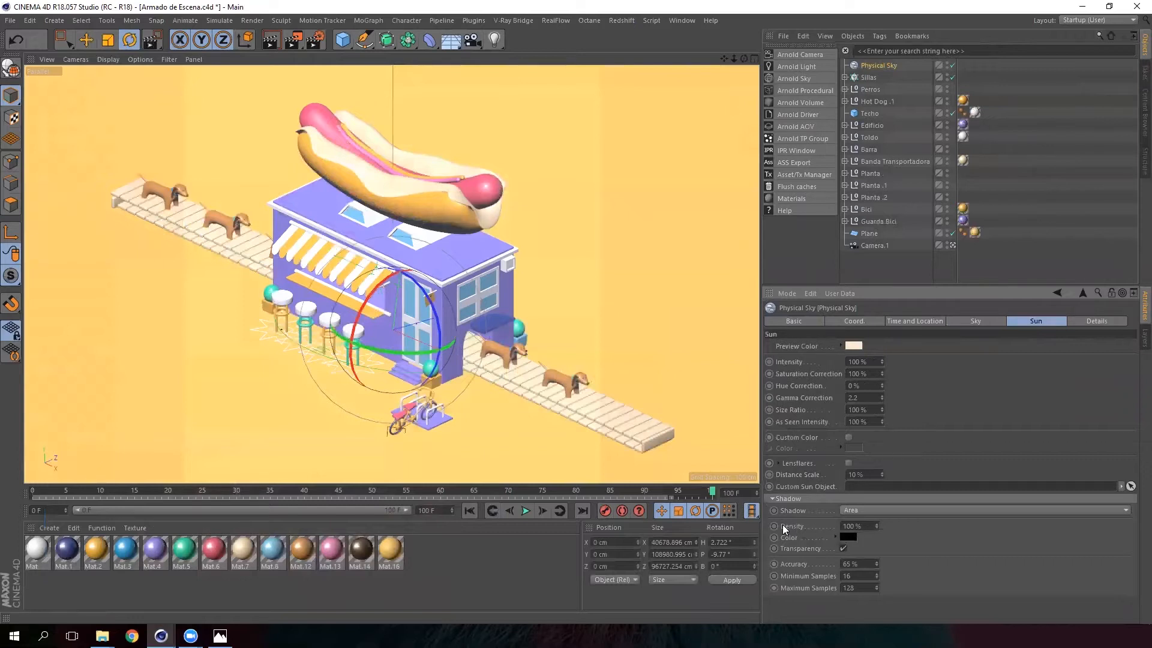
drag(874, 526, 846, 526)
drag(378, 484, 378, 508)
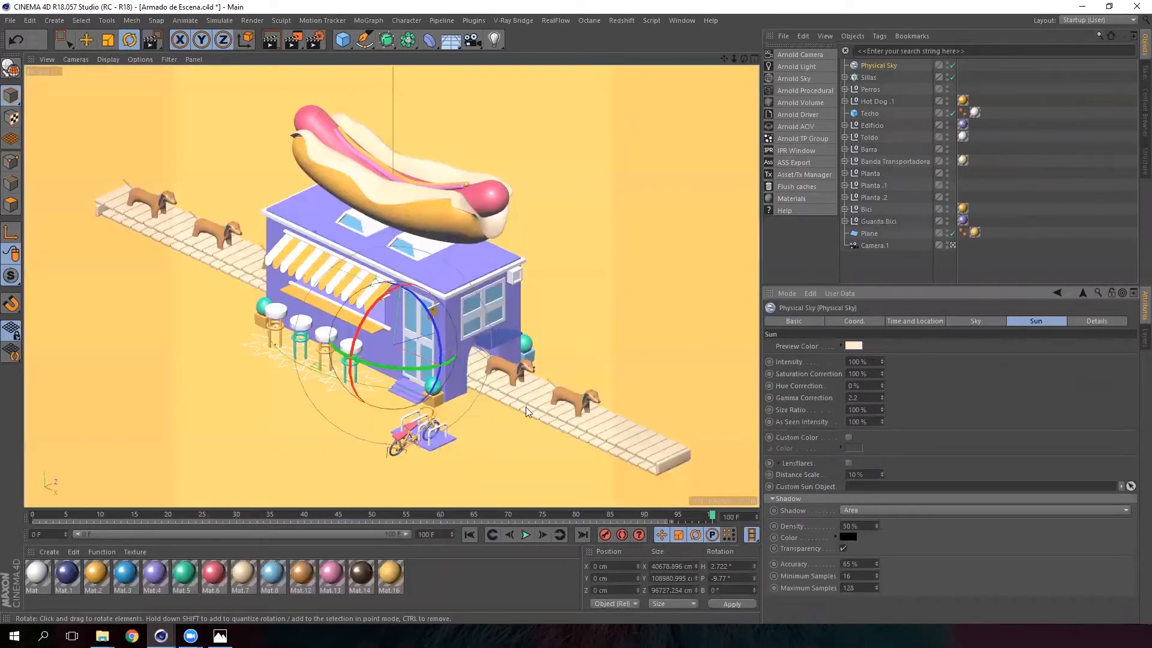
With viewport shadows shown only temporarily, rotate the Physical Sky to about H -8.1°, P -2.8° and B -1.6°.
click(143, 59)
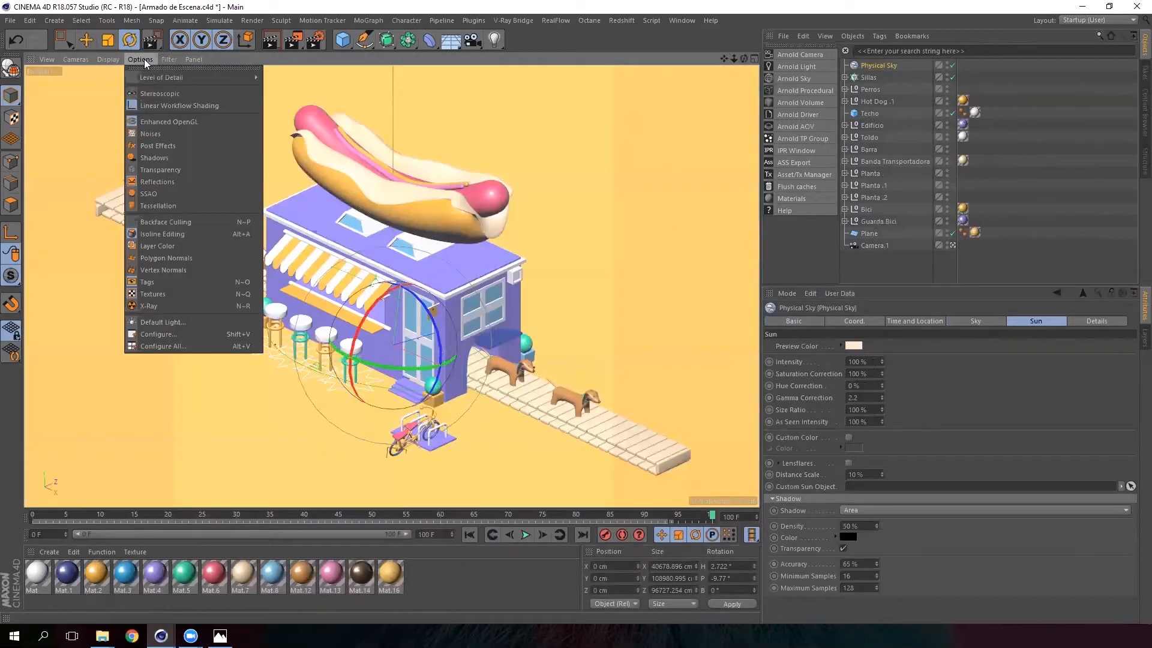
click(166, 169)
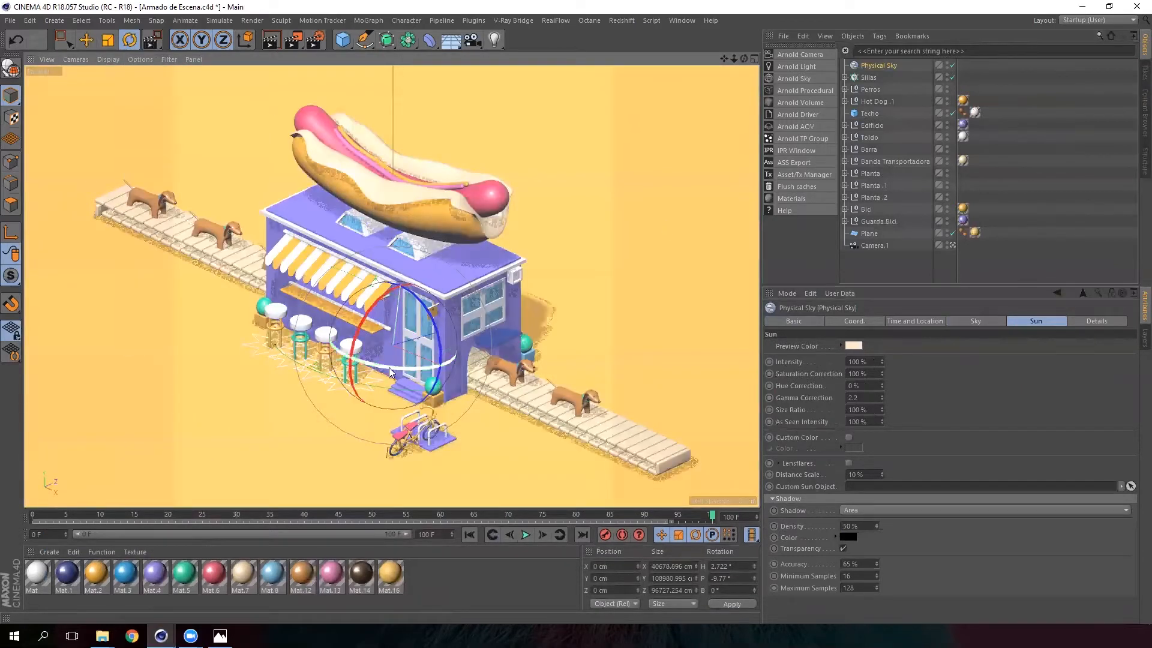
drag(384, 366, 369, 359)
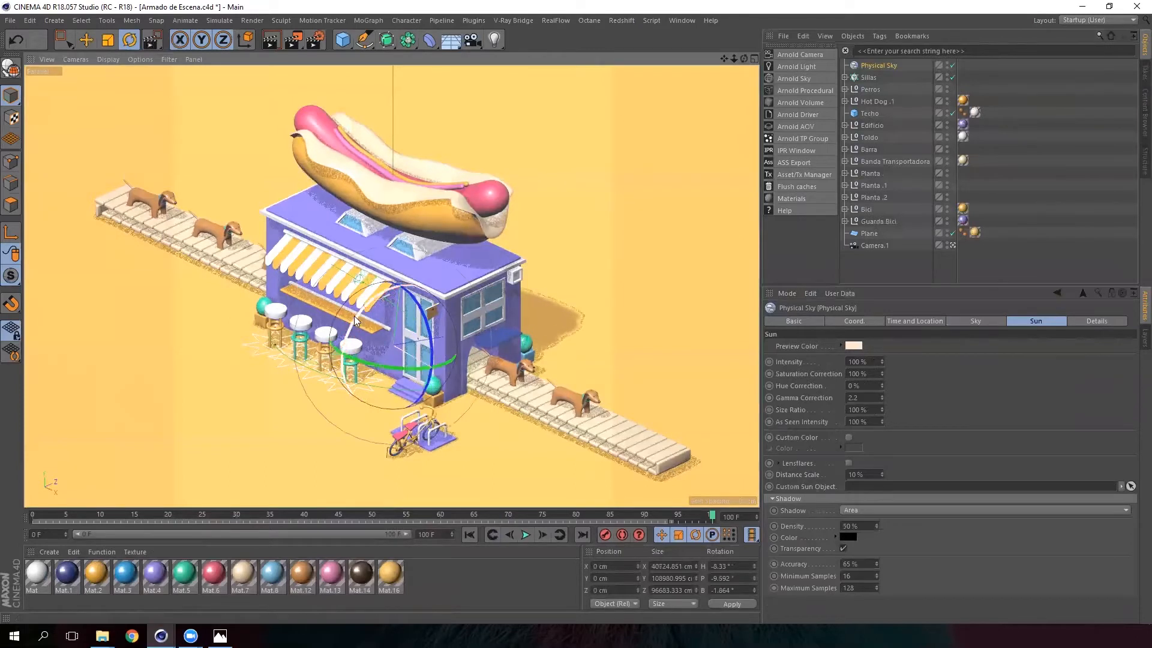
drag(360, 307, 356, 313)
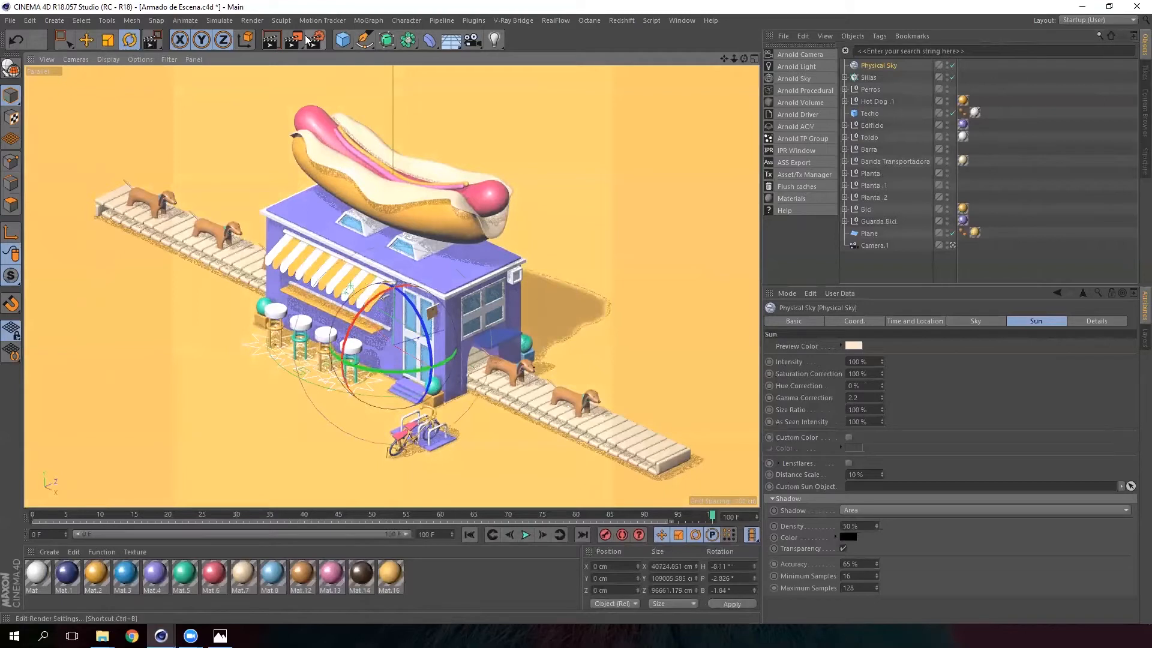
click(138, 59)
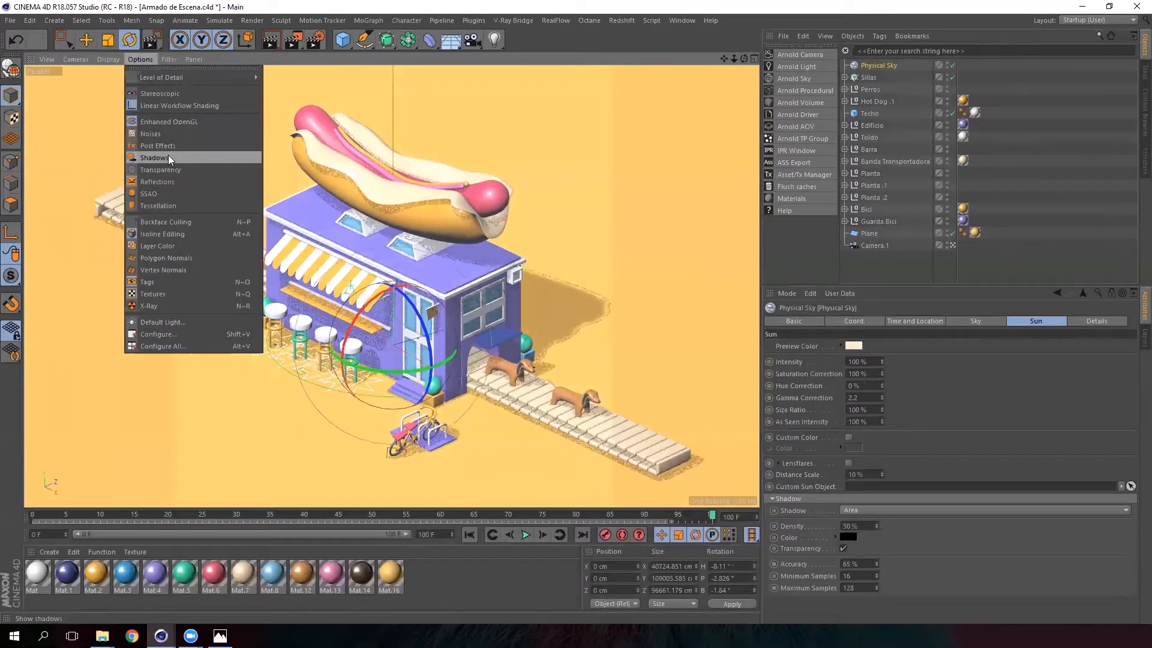
click(168, 158)
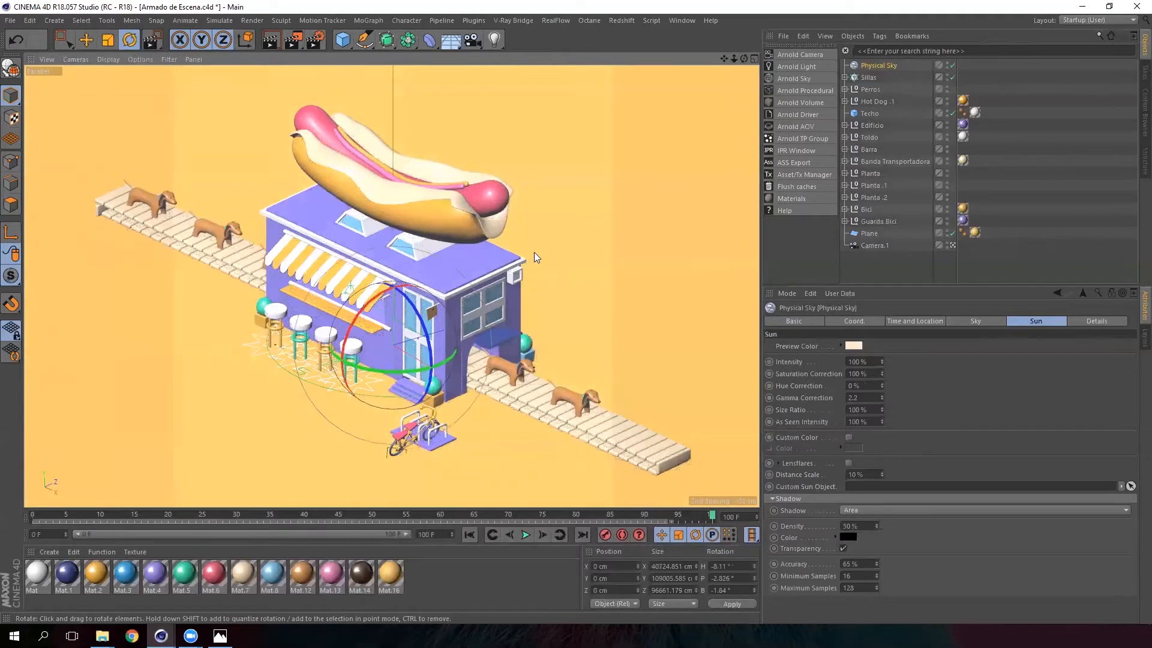
Render the scene with the rotated sun to the Picture Viewer and compare it with the preceding render.
click(293, 39)
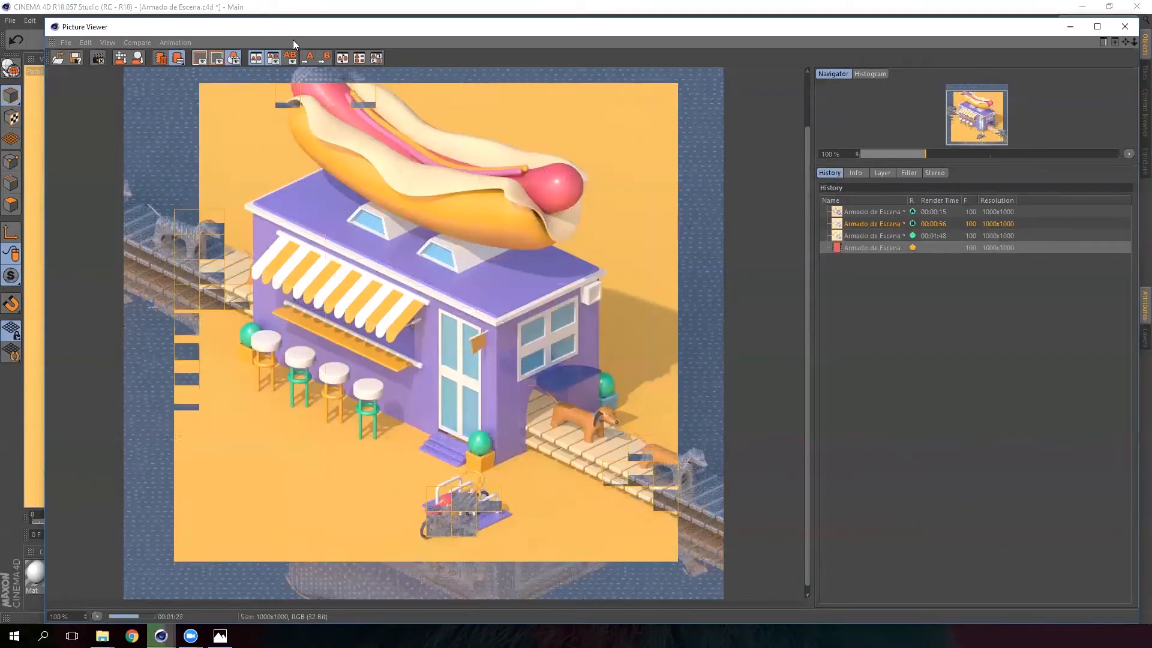
drag(525, 334, 563, 376)
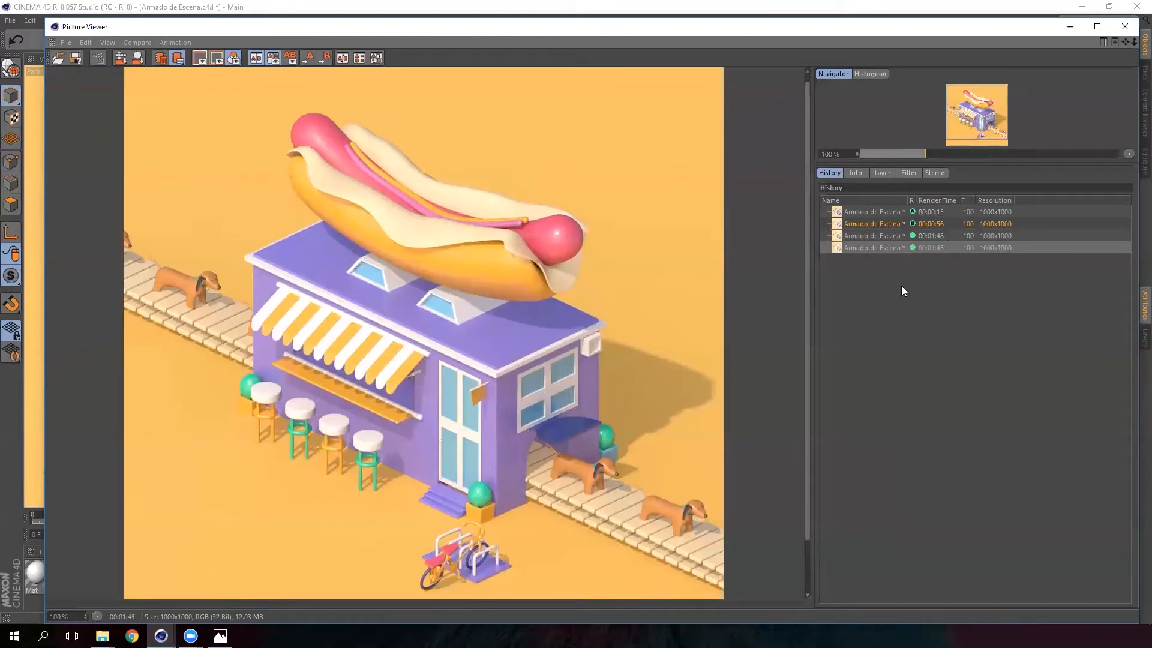
click(913, 236)
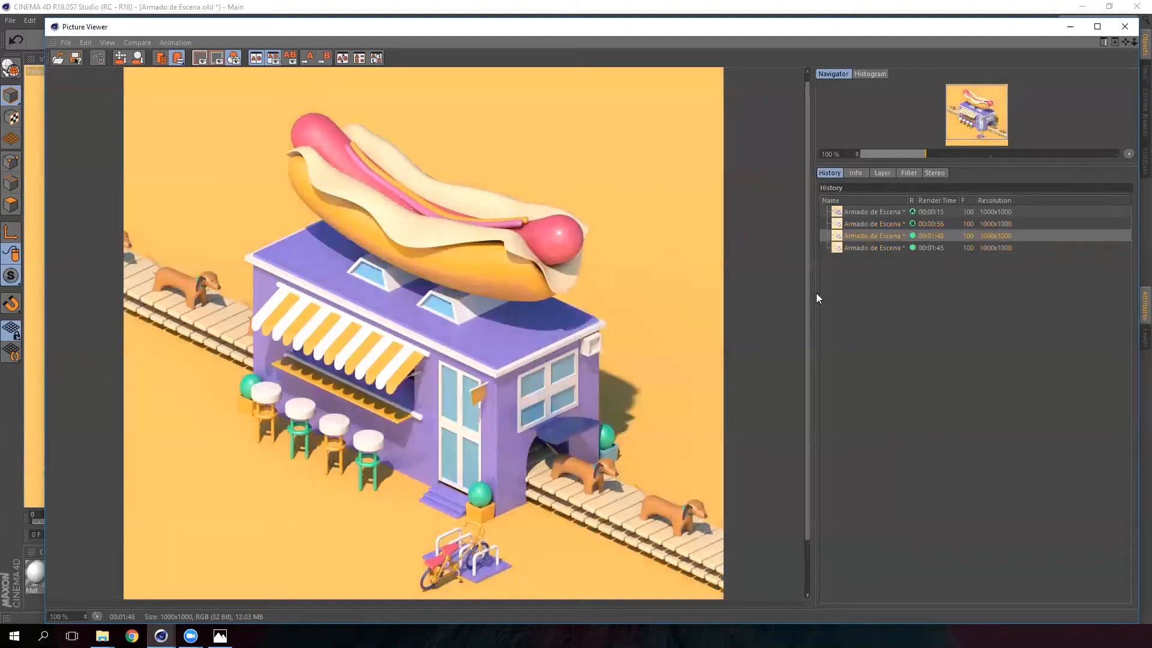
click(894, 248)
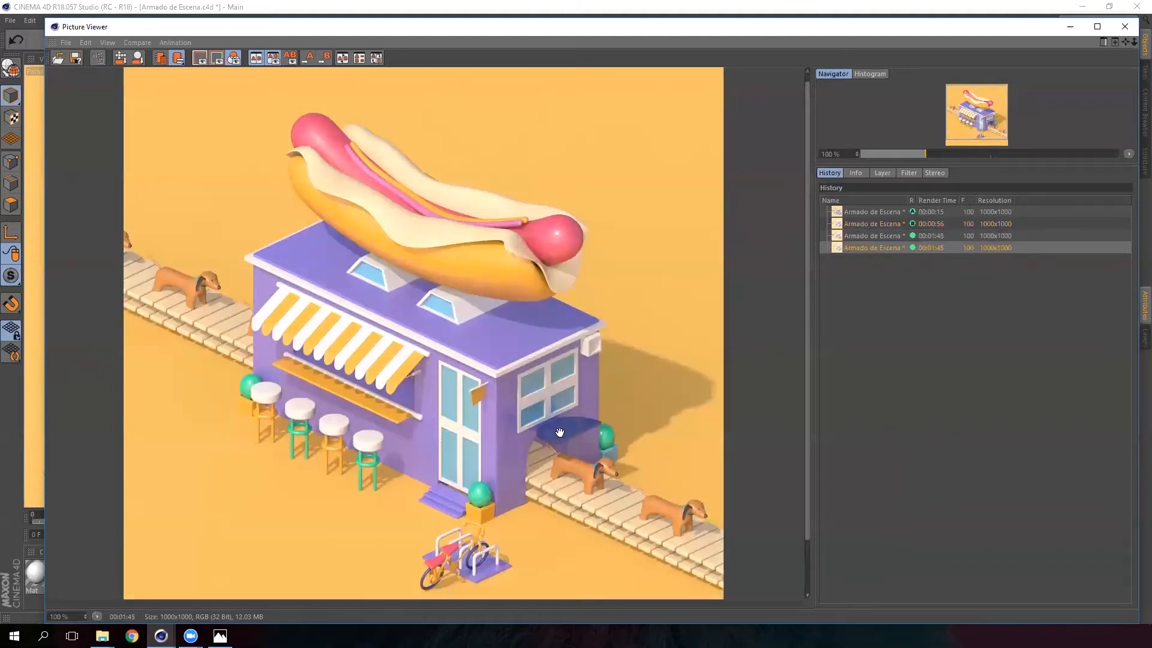
Sweep the A/B divider over the first render and review each subsequent render, ending with the newest one.
click(883, 213)
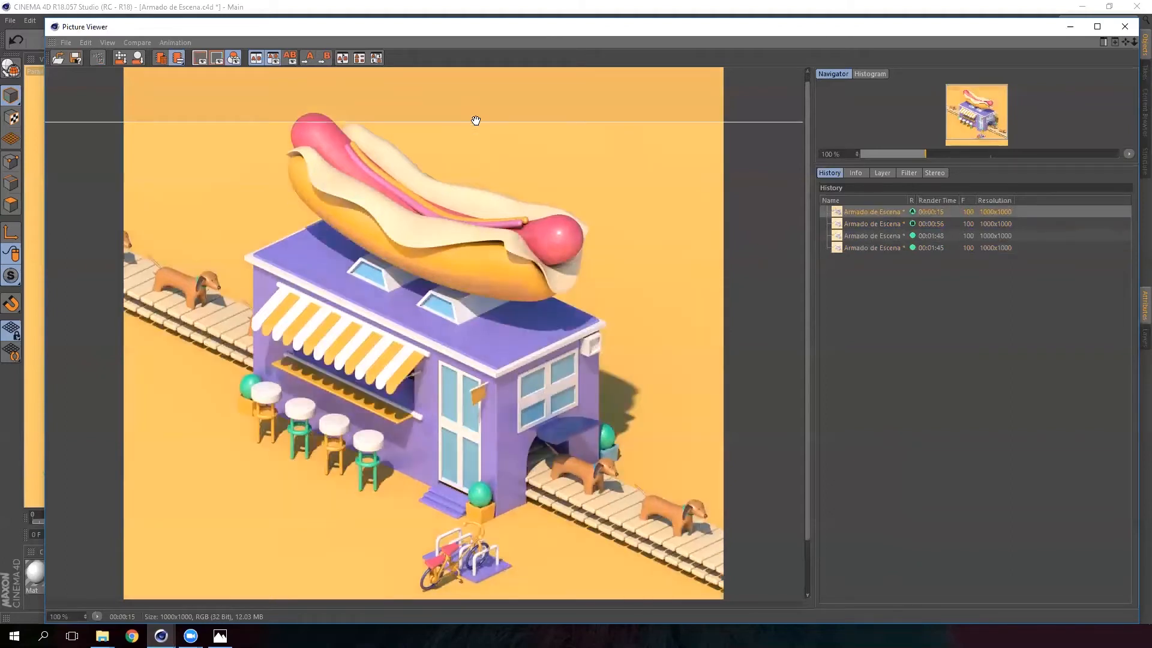
drag(478, 122, 475, 543)
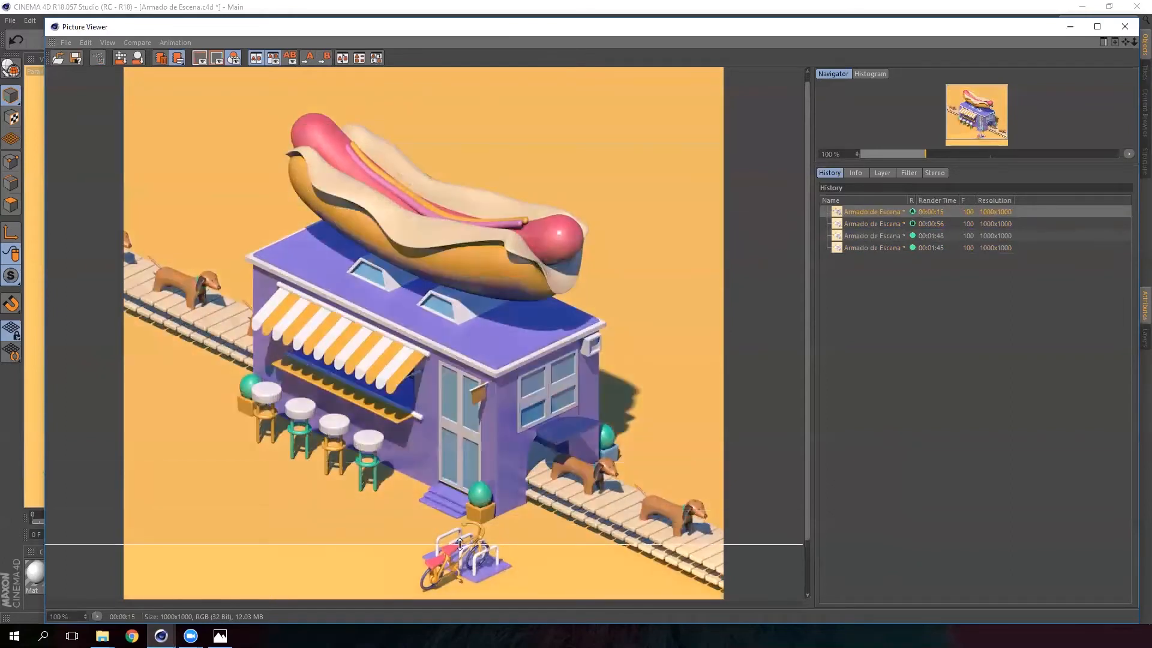
drag(476, 471, 521, 88)
click(866, 225)
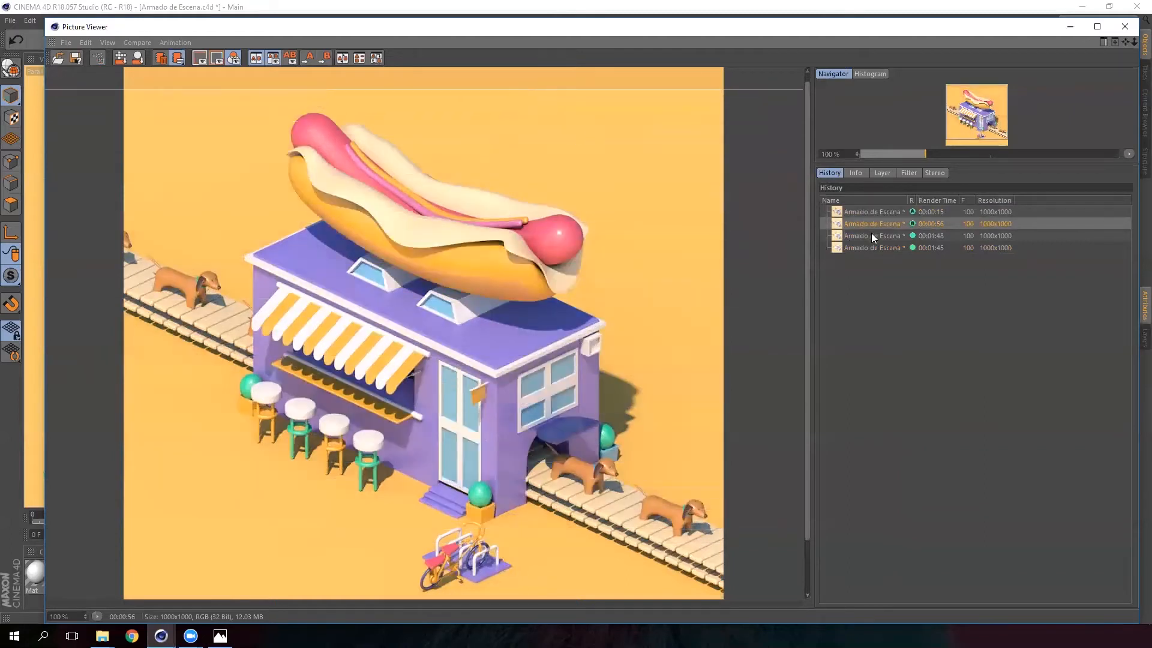
click(872, 234)
click(882, 248)
drag(423, 452, 404, 434)
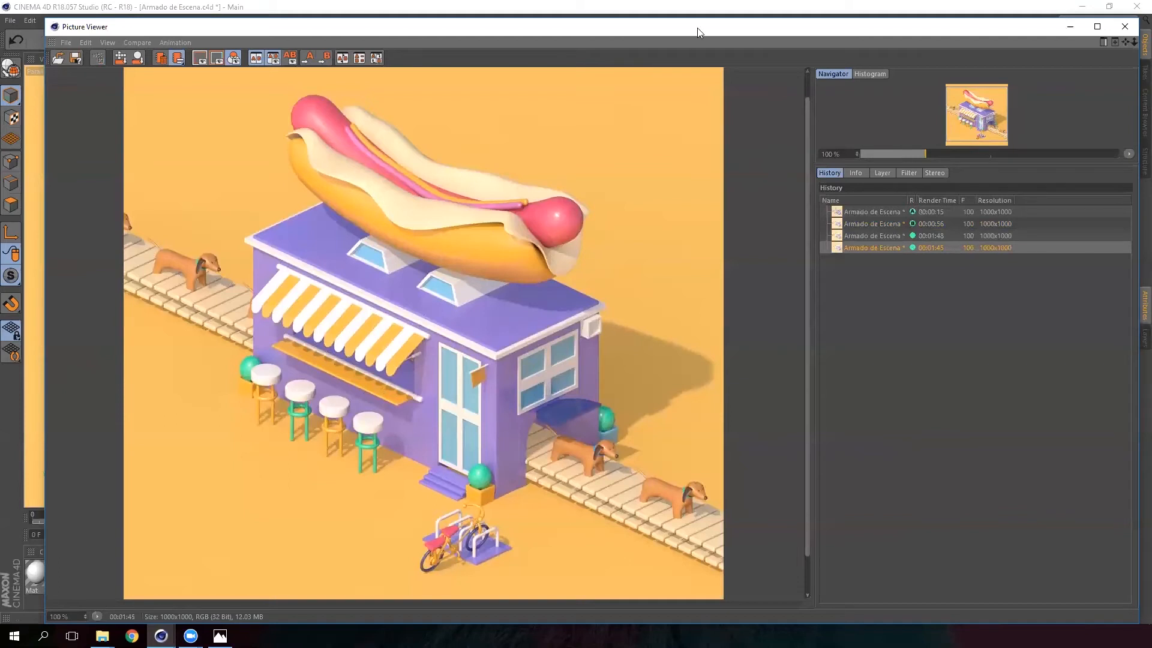
Reposition the Picture Viewer window higher on the screen and enlarge it to fill the available space.
drag(698, 28, 674, 15)
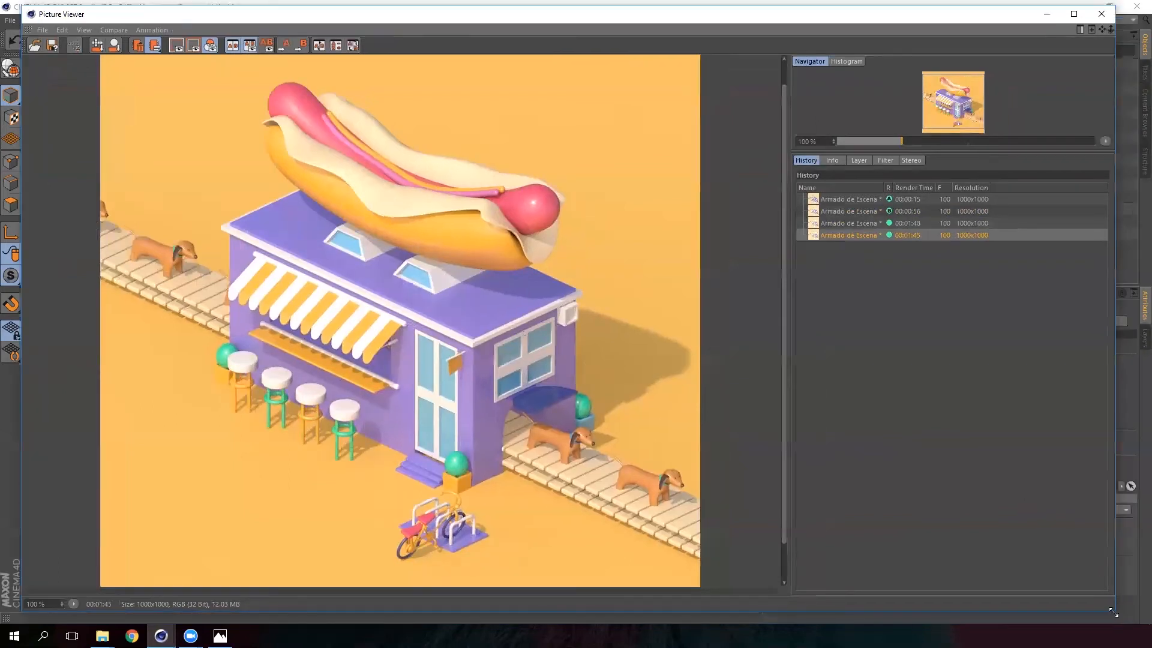
drag(1114, 612, 1137, 626)
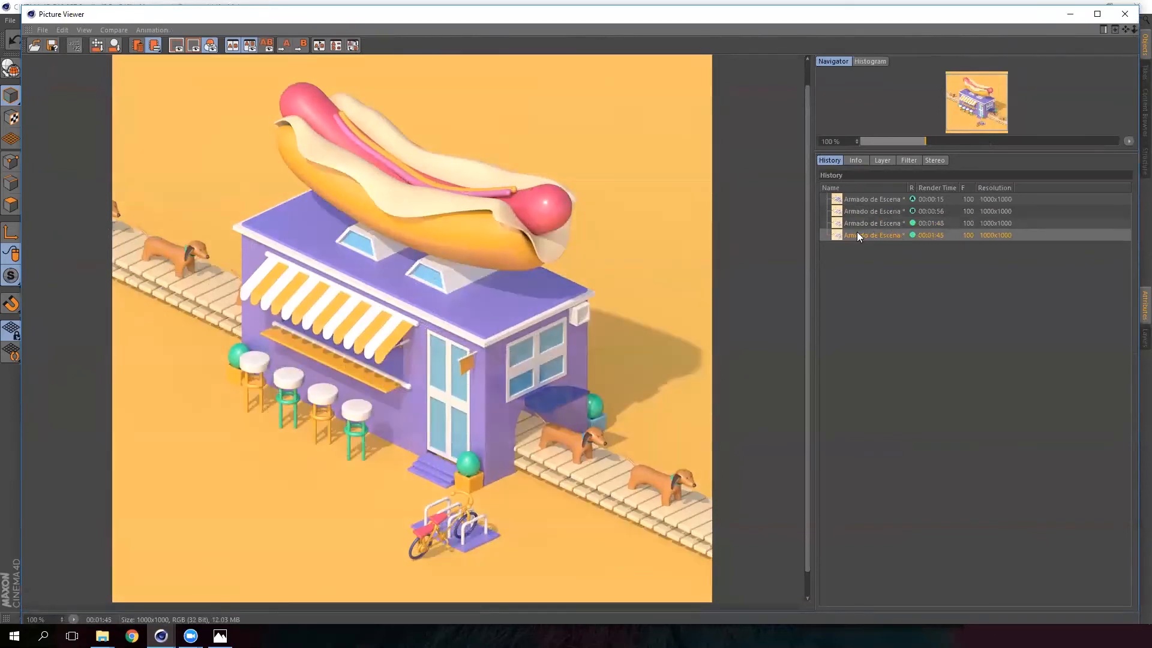
Start saving the newest render as a still image in PNG format.
click(56, 44)
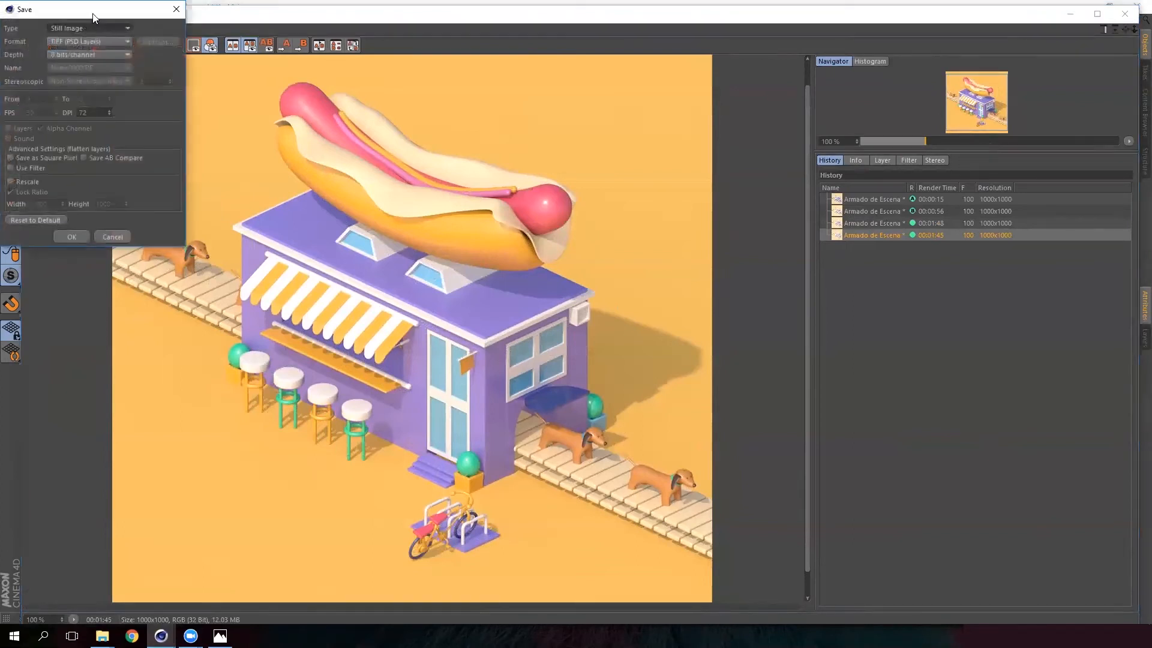
drag(93, 17, 601, 109)
click(634, 133)
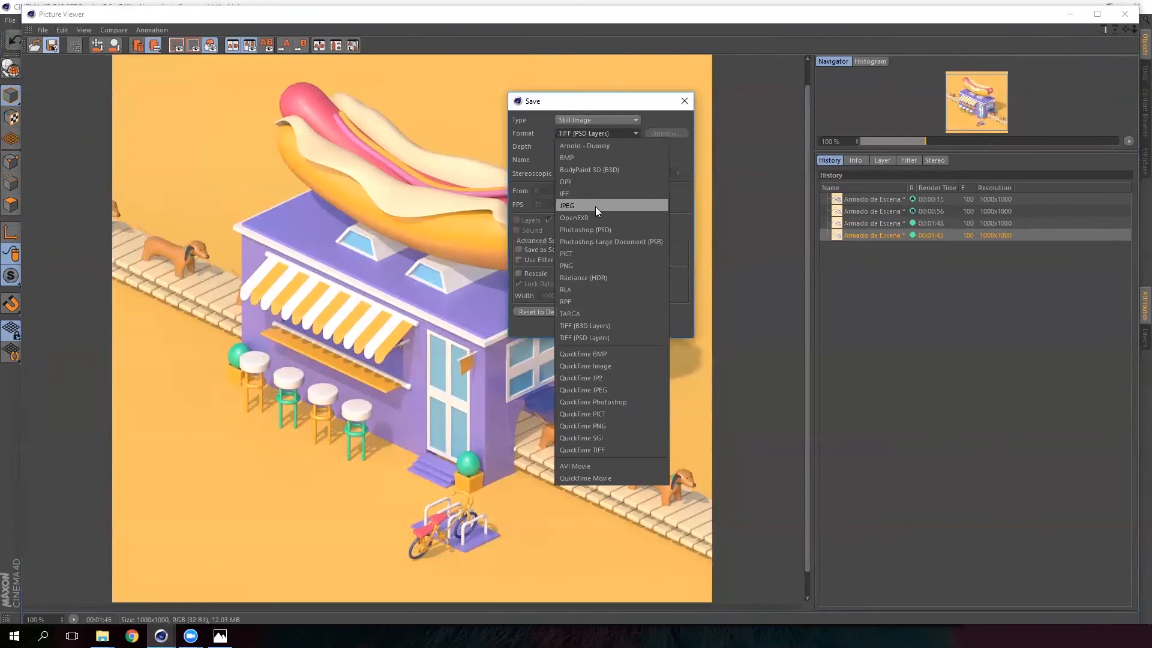
click(585, 267)
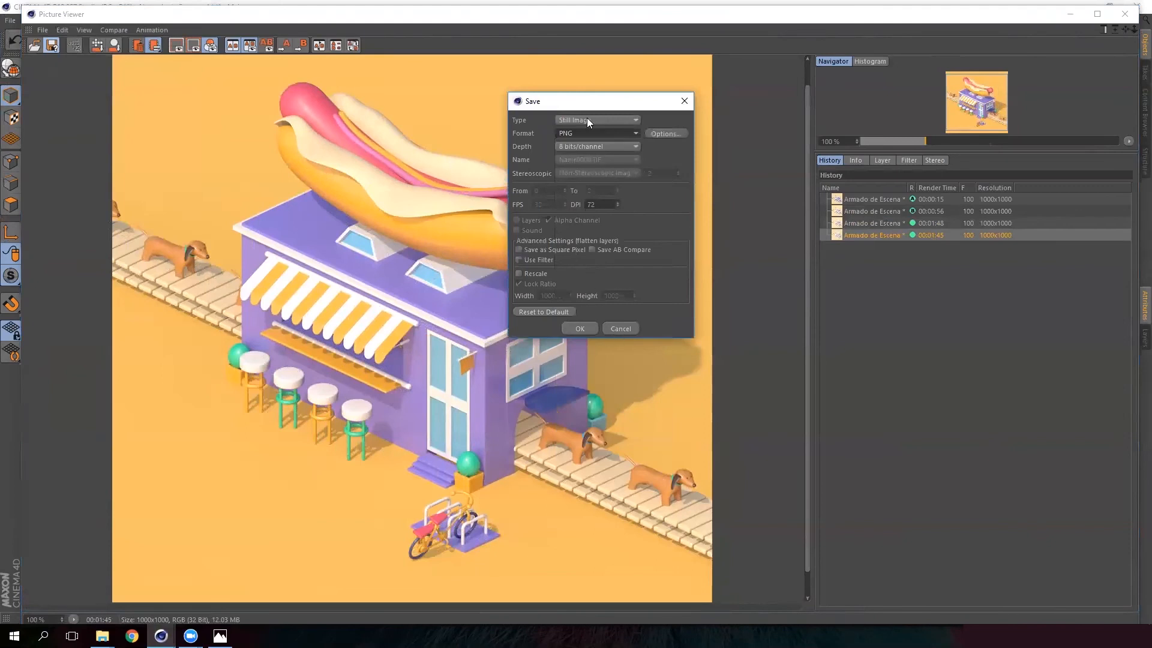
drag(562, 102, 548, 95)
click(572, 322)
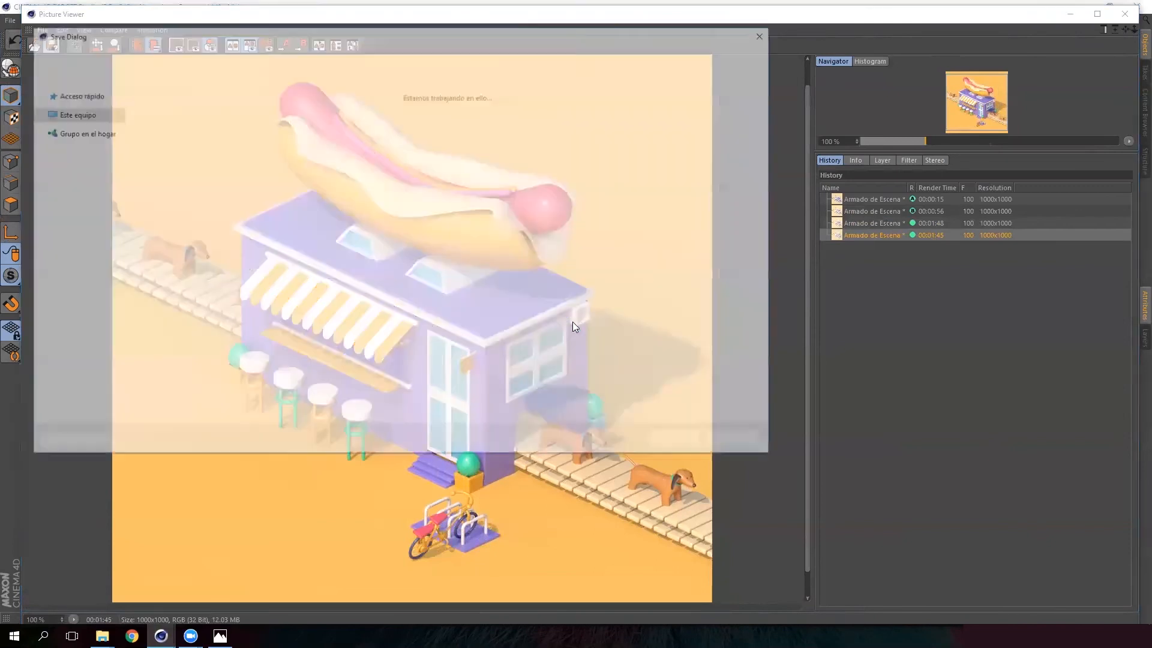
Browse the Desktop and the computer's drives for a save location, and cancel saving the render.
click(83, 114)
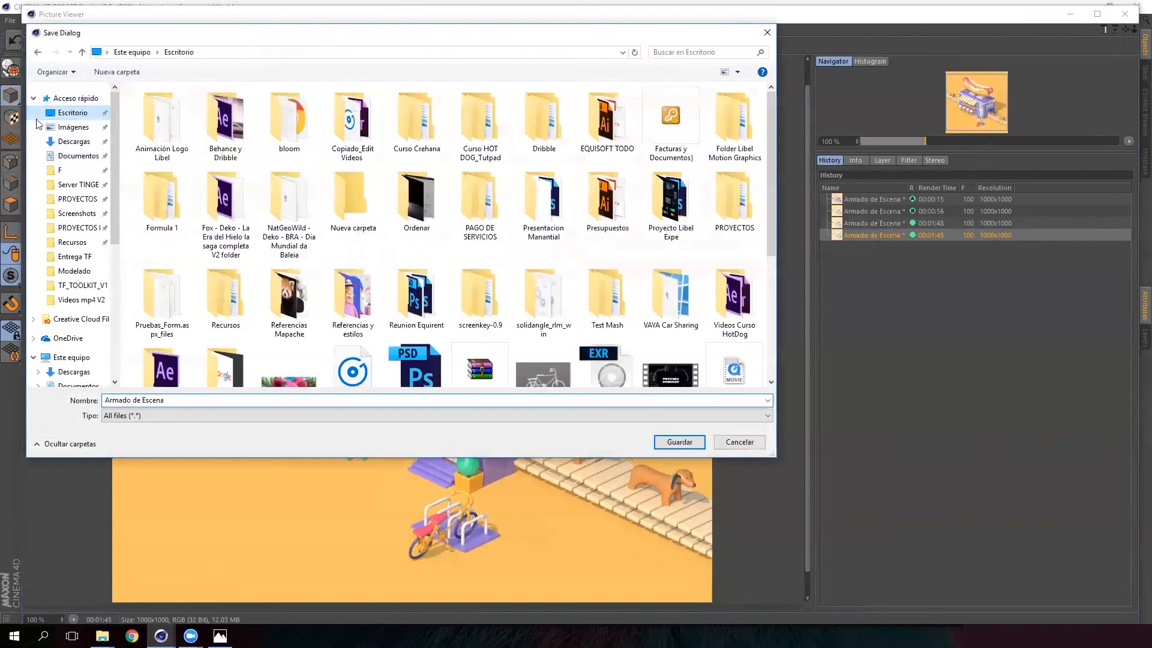
click(33, 98)
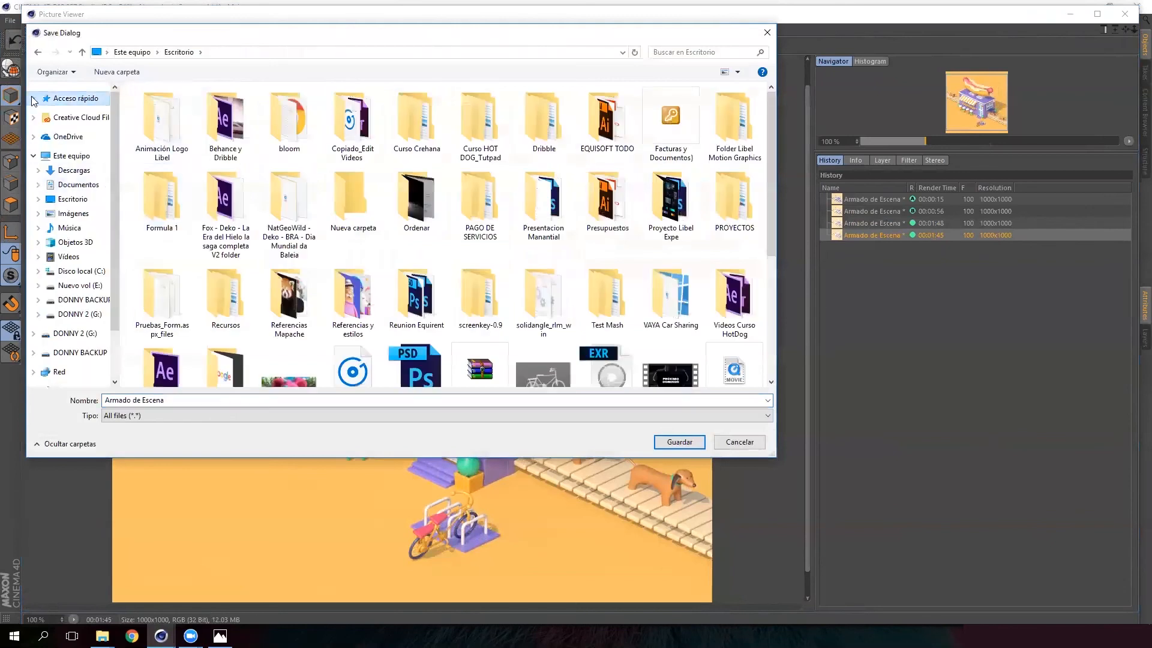
scroll(86, 149, down, 2)
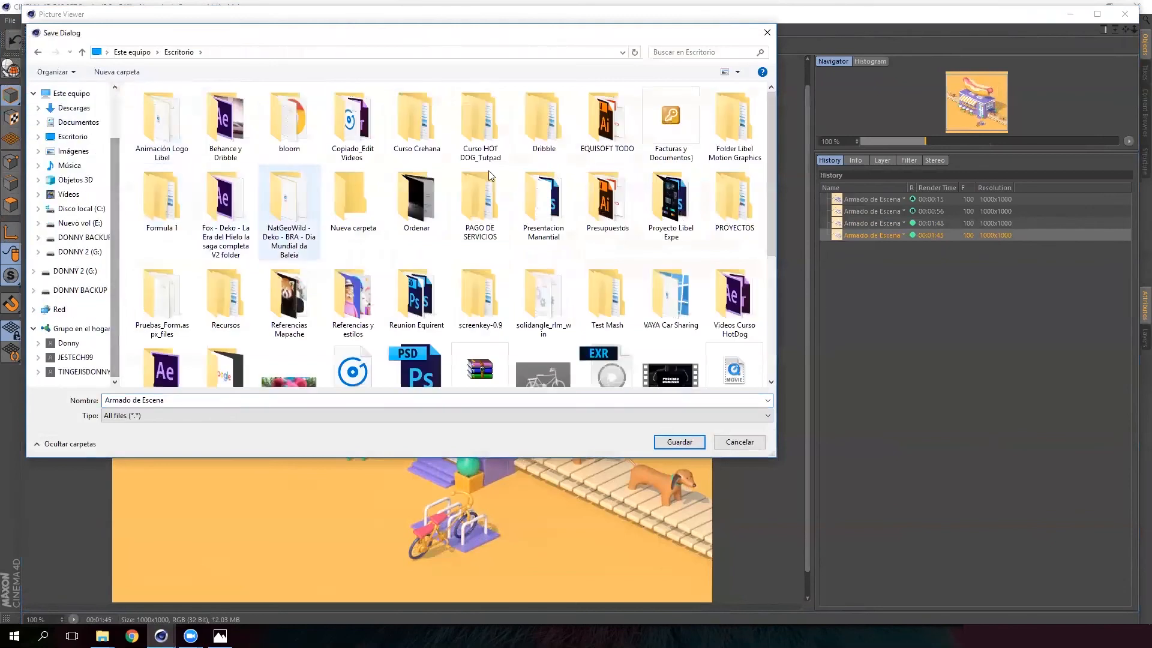
click(747, 440)
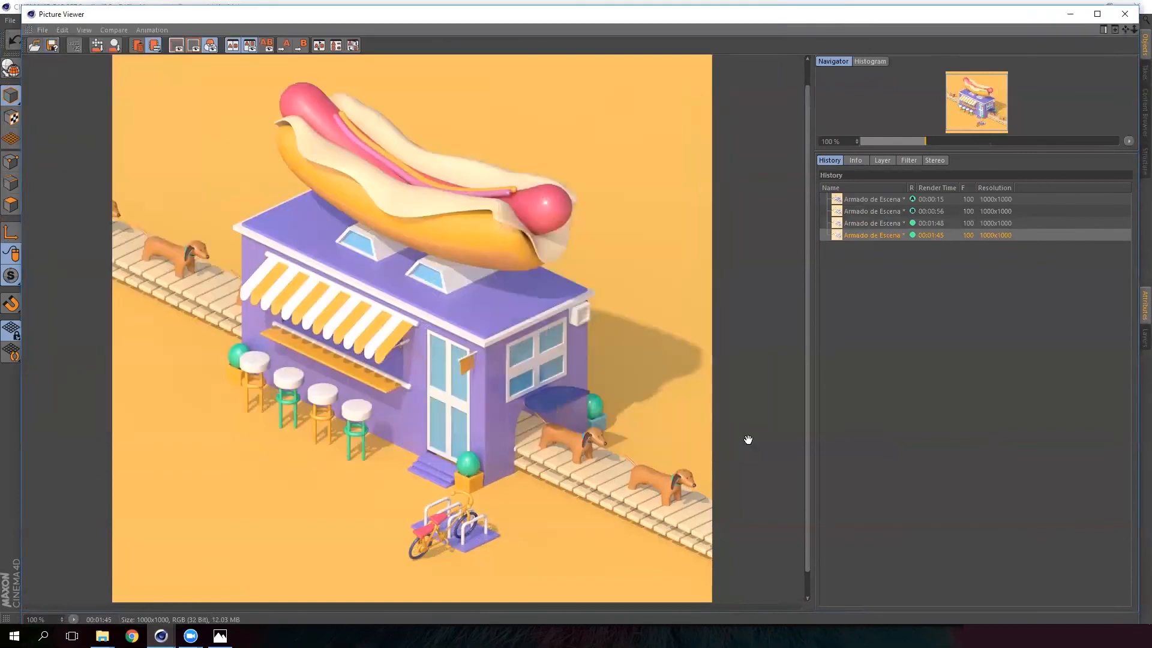
scroll(437, 308, down, 1)
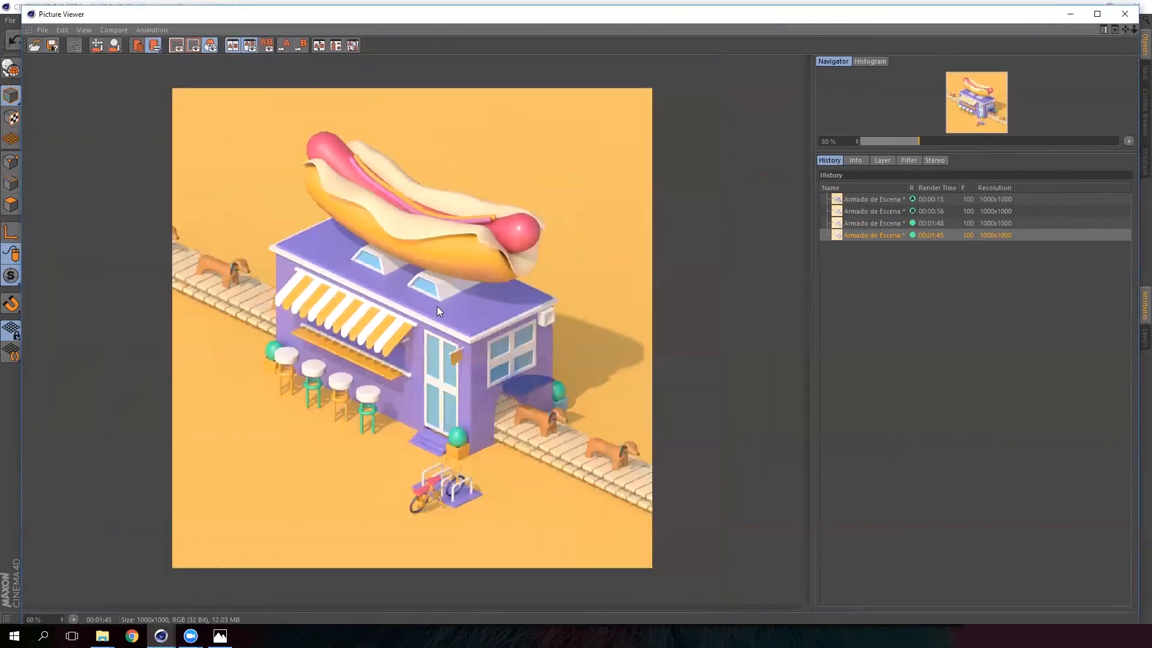
scroll(447, 324, up, 1)
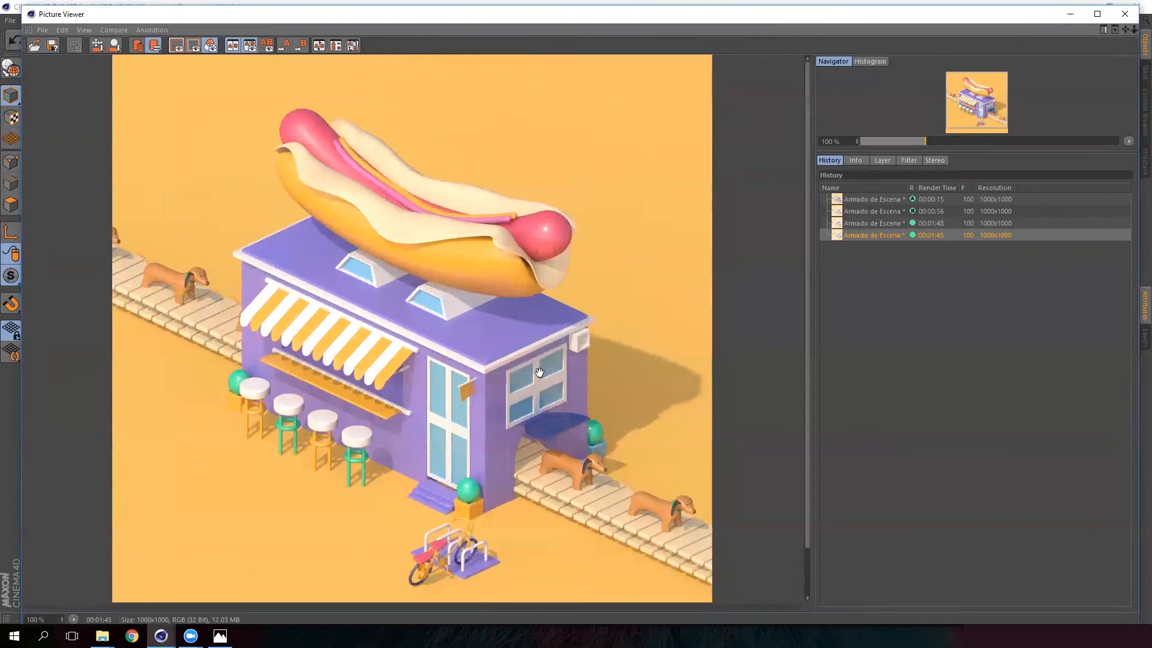